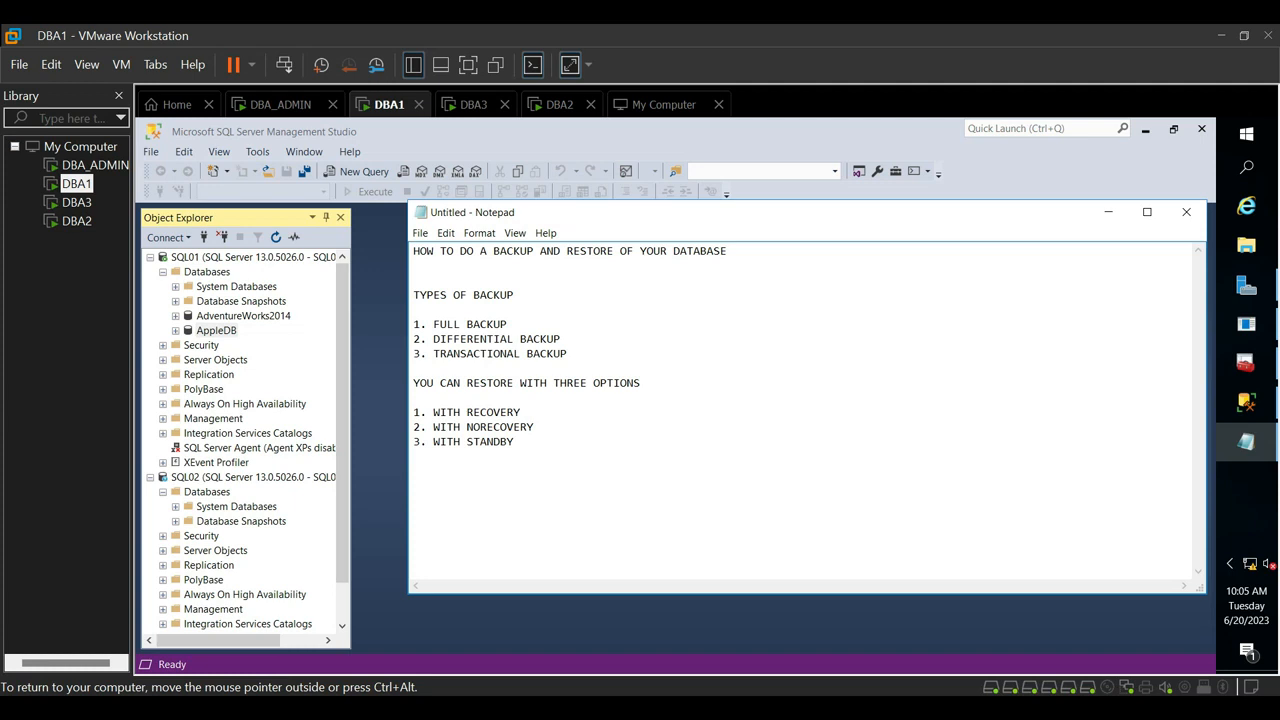
# - Switch to SQL Server Management Studio and look over the SQL01 and SQL02 servers and the databases on SQL01
pyautogui.click(241, 259)
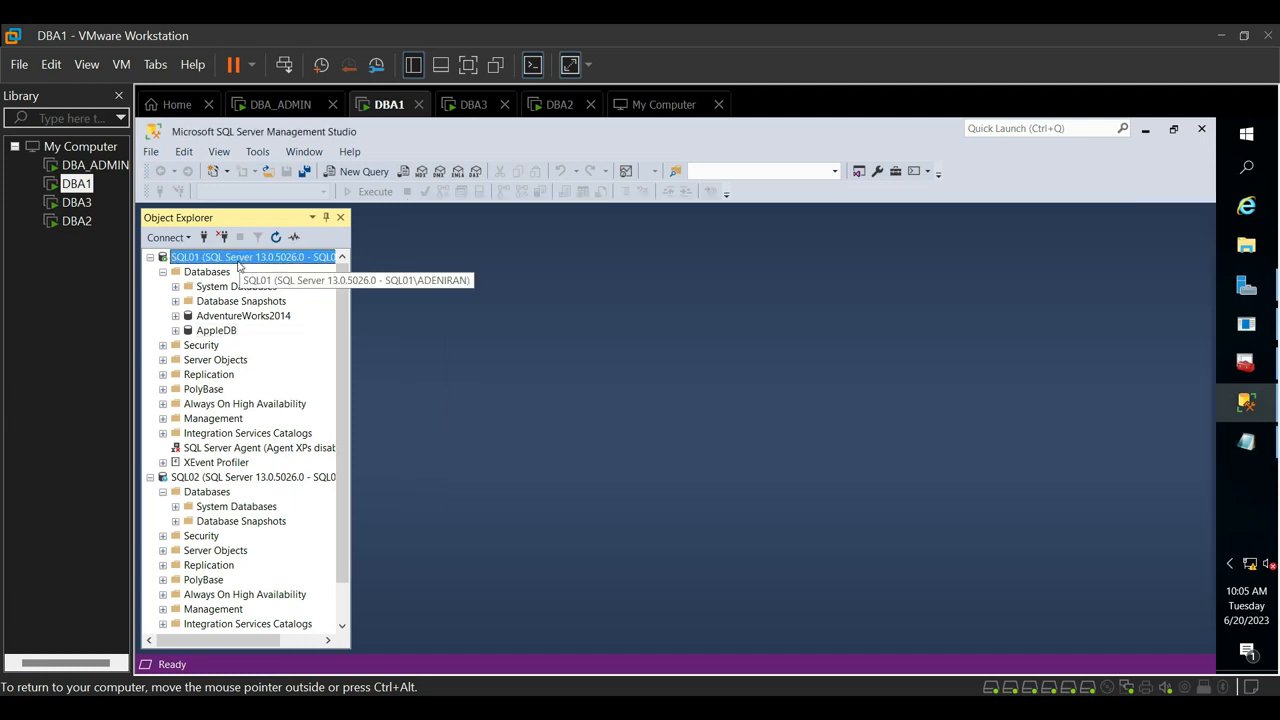
pyautogui.click(200, 477)
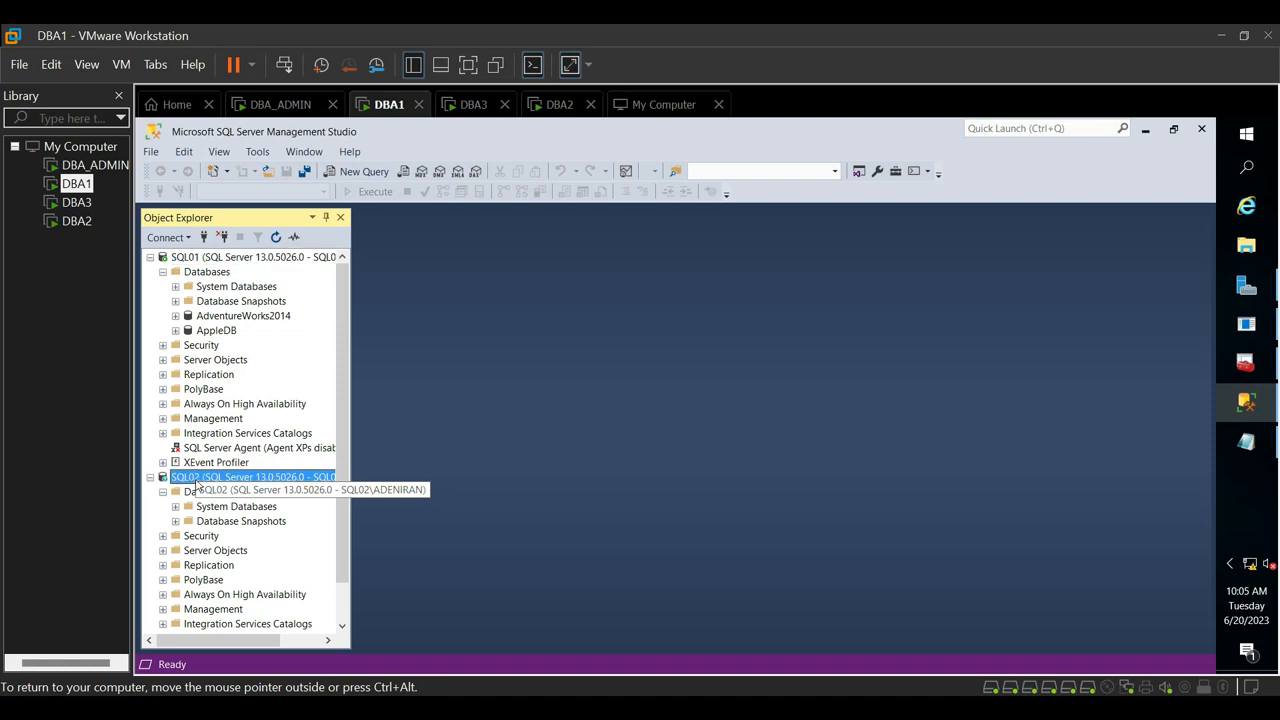
pyautogui.click(205, 259)
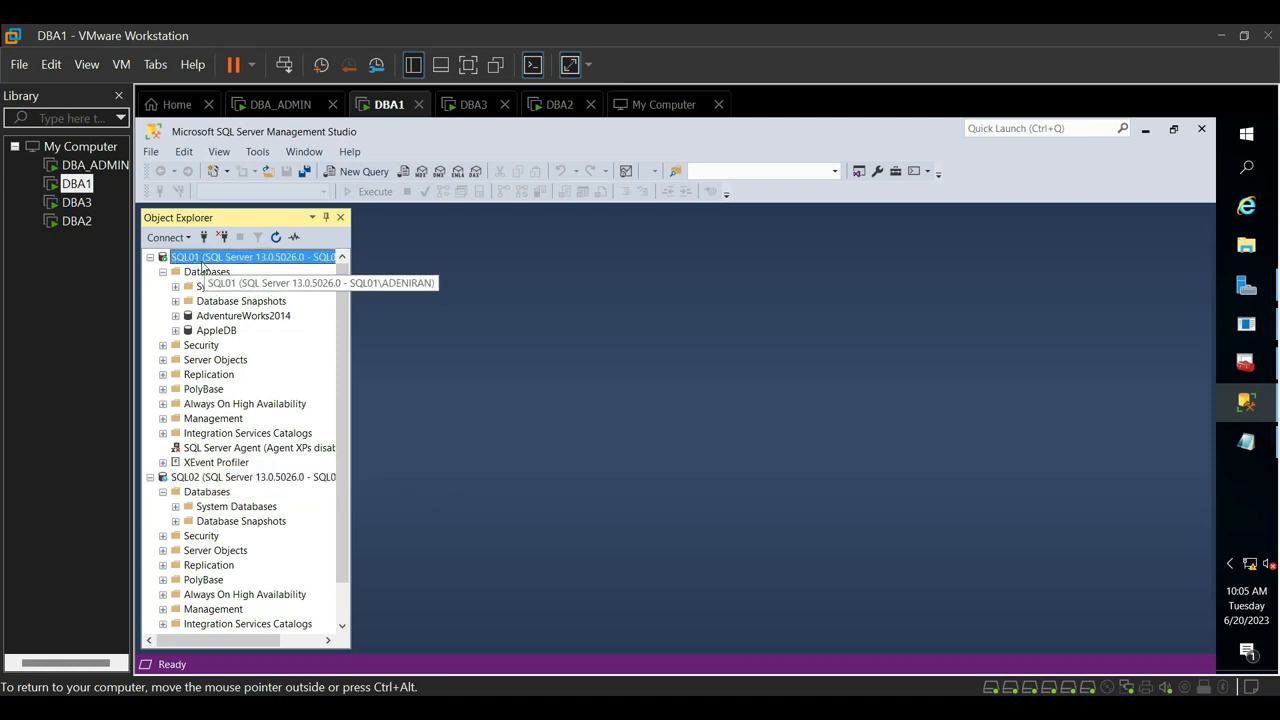
pyautogui.click(219, 336)
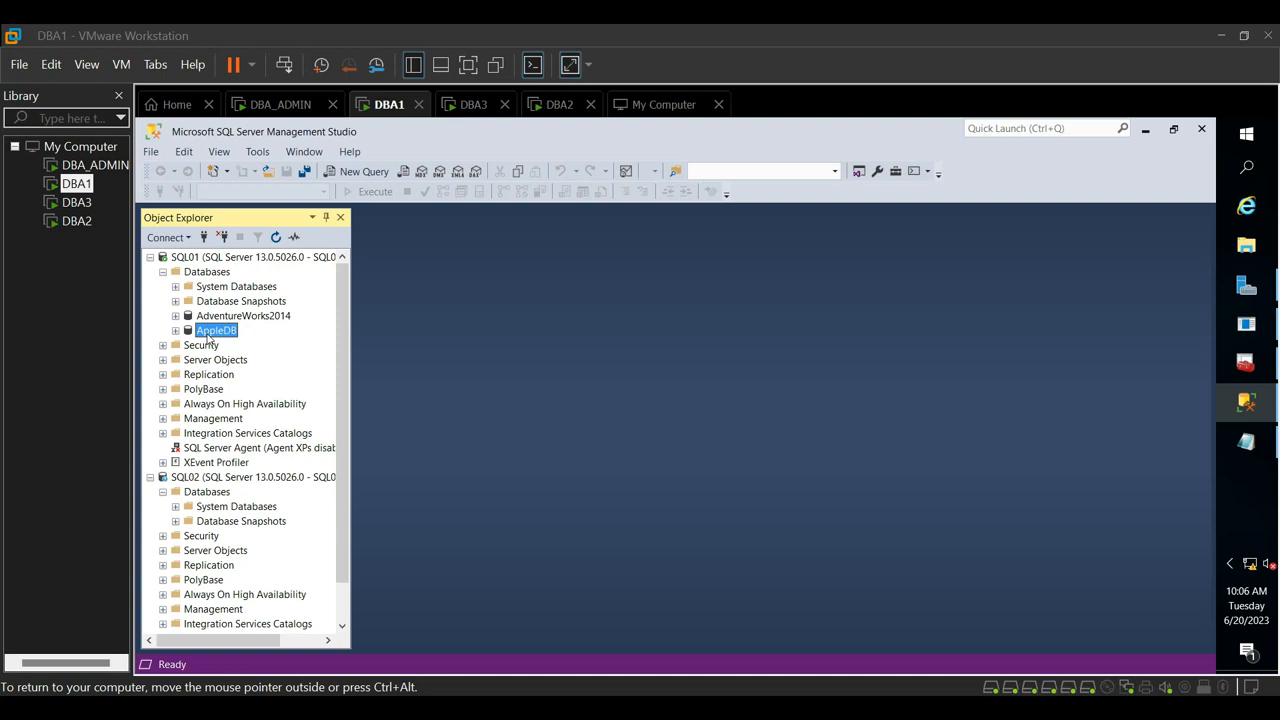
pyautogui.click(164, 272)
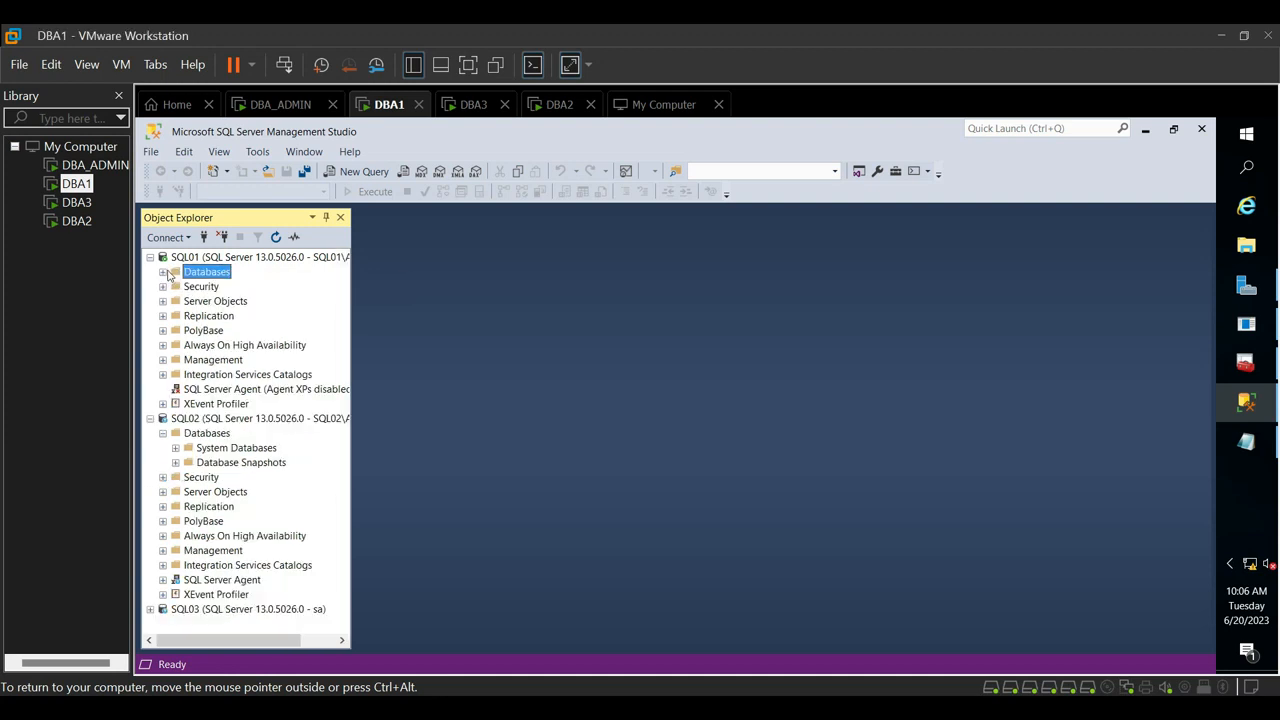
pyautogui.click(164, 273)
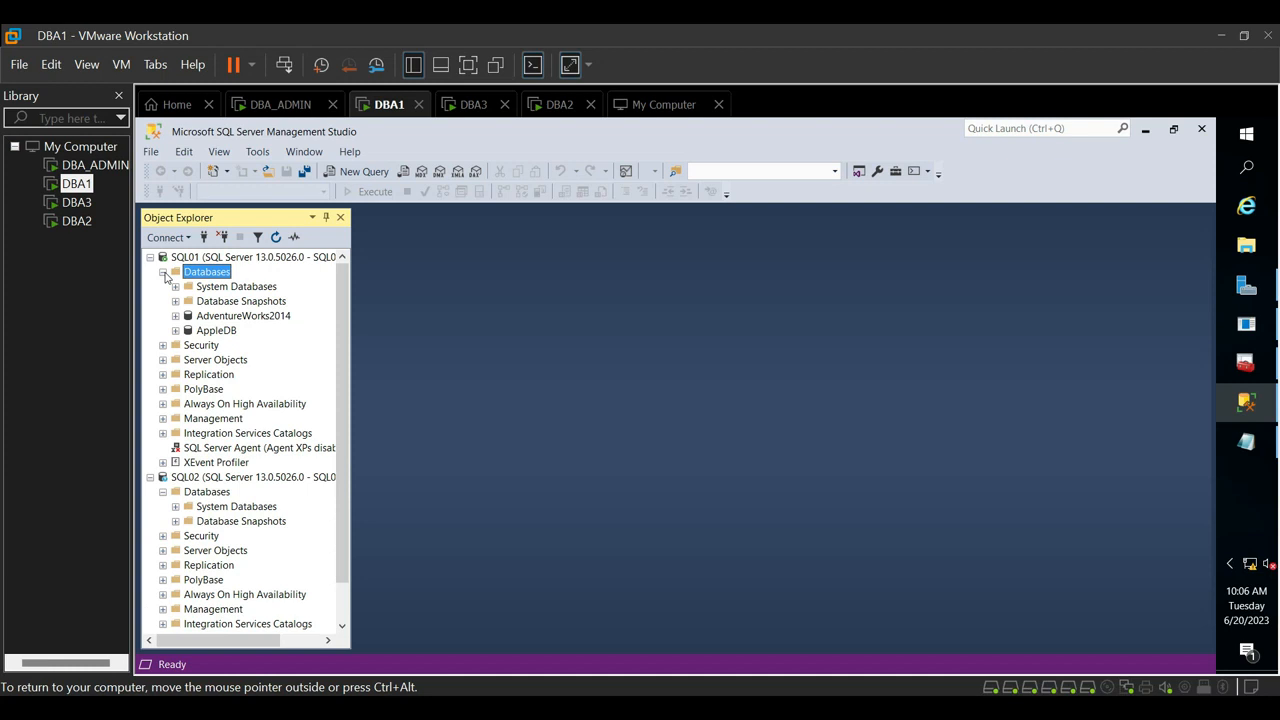
# - Open the Back Up task for the AppleDB database on SQL01, with AppleDB chosen as the source database
pyautogui.click(212, 332)
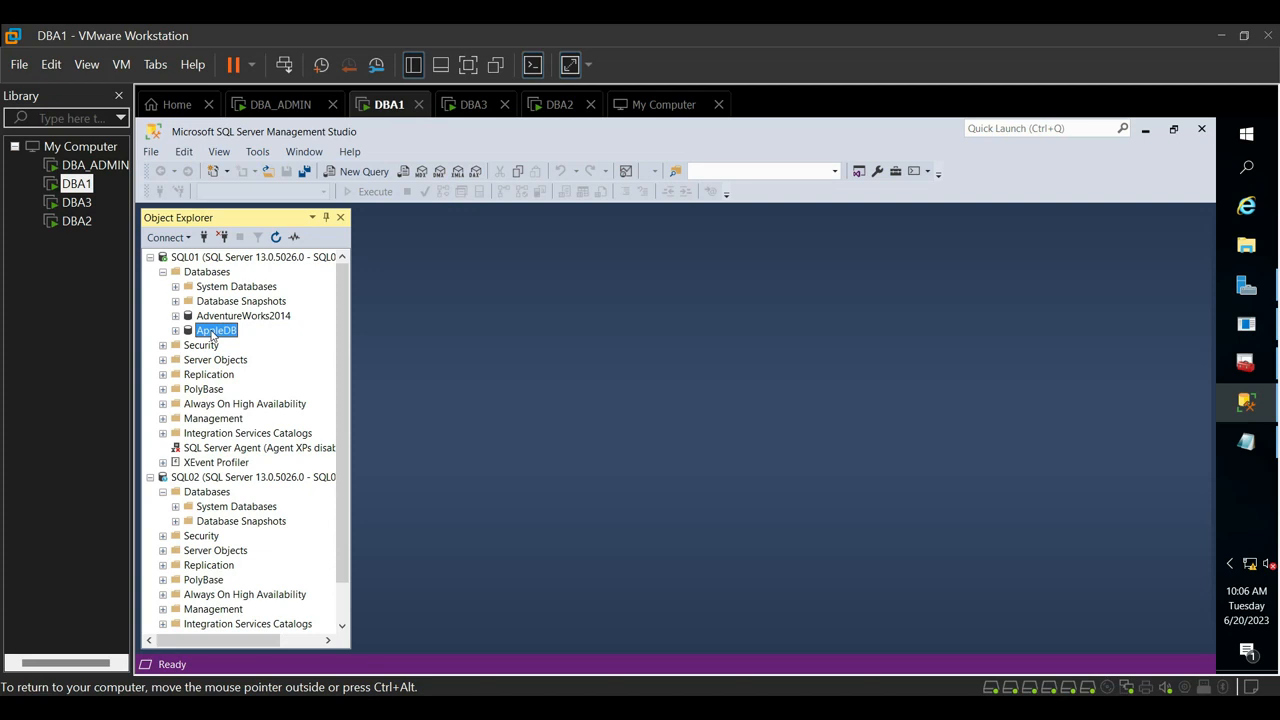
pyautogui.rightClick(212, 336)
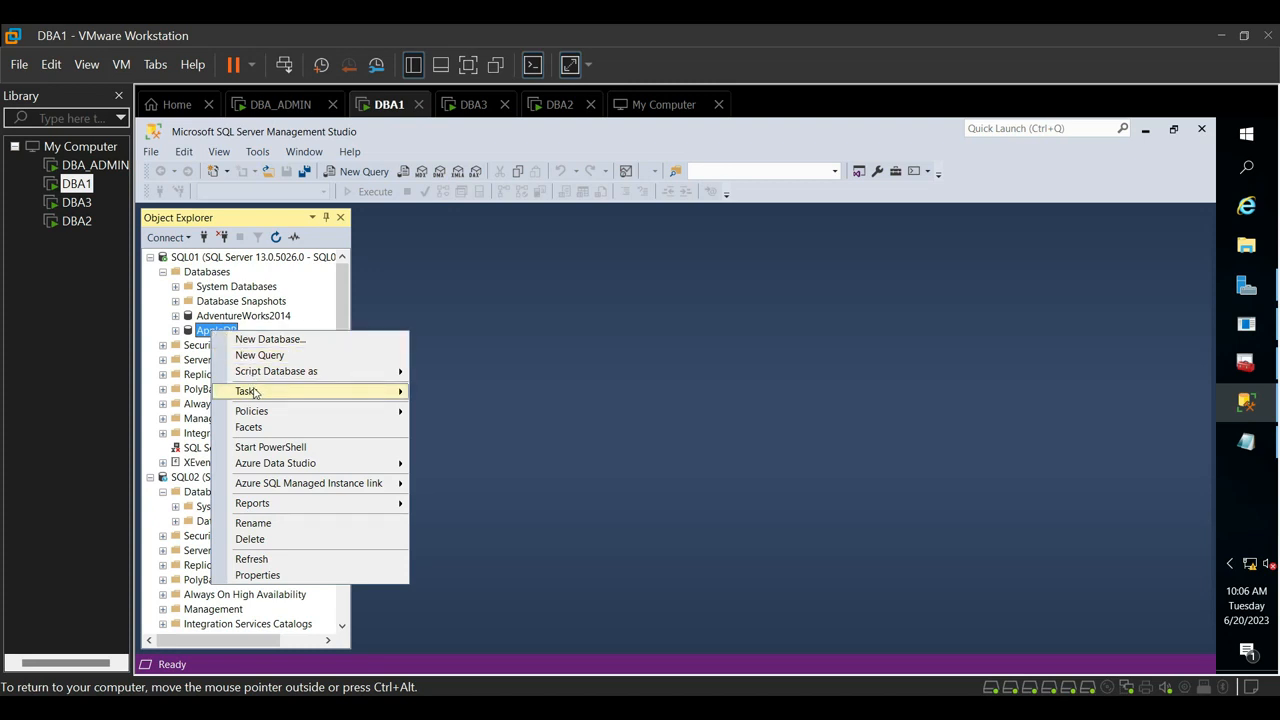
pyautogui.moveTo(255, 392)
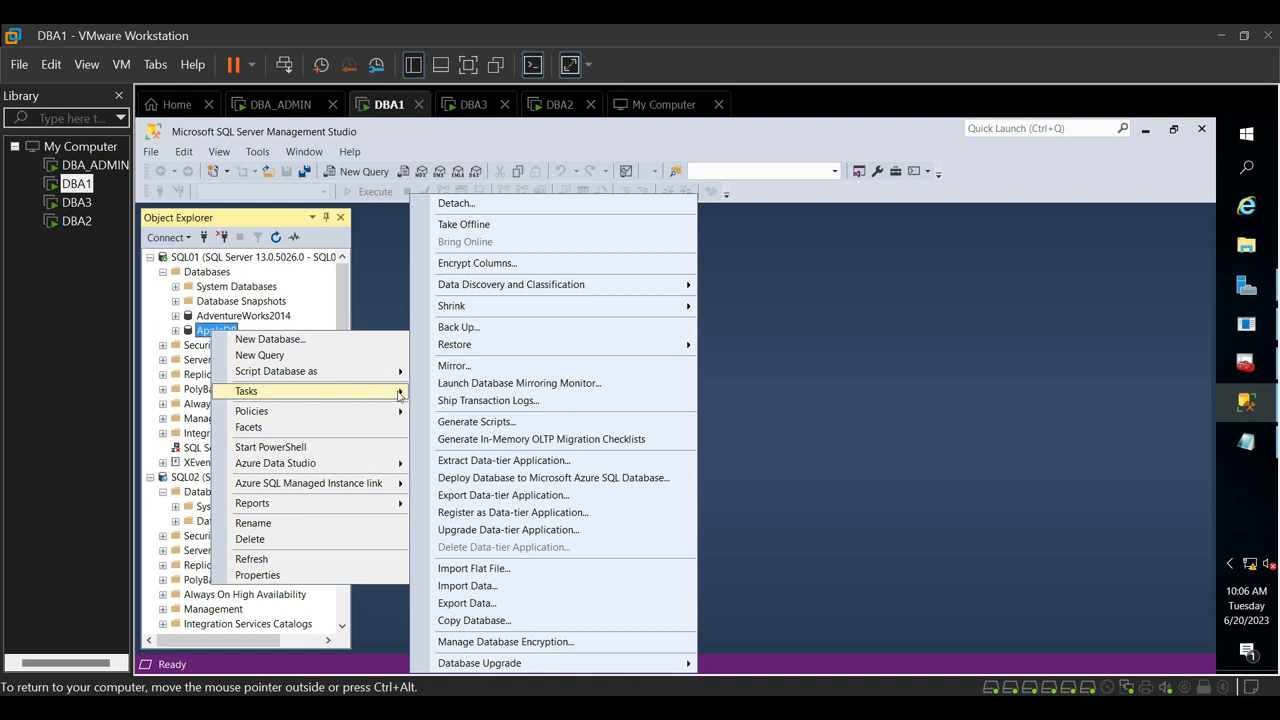
pyautogui.click(454, 326)
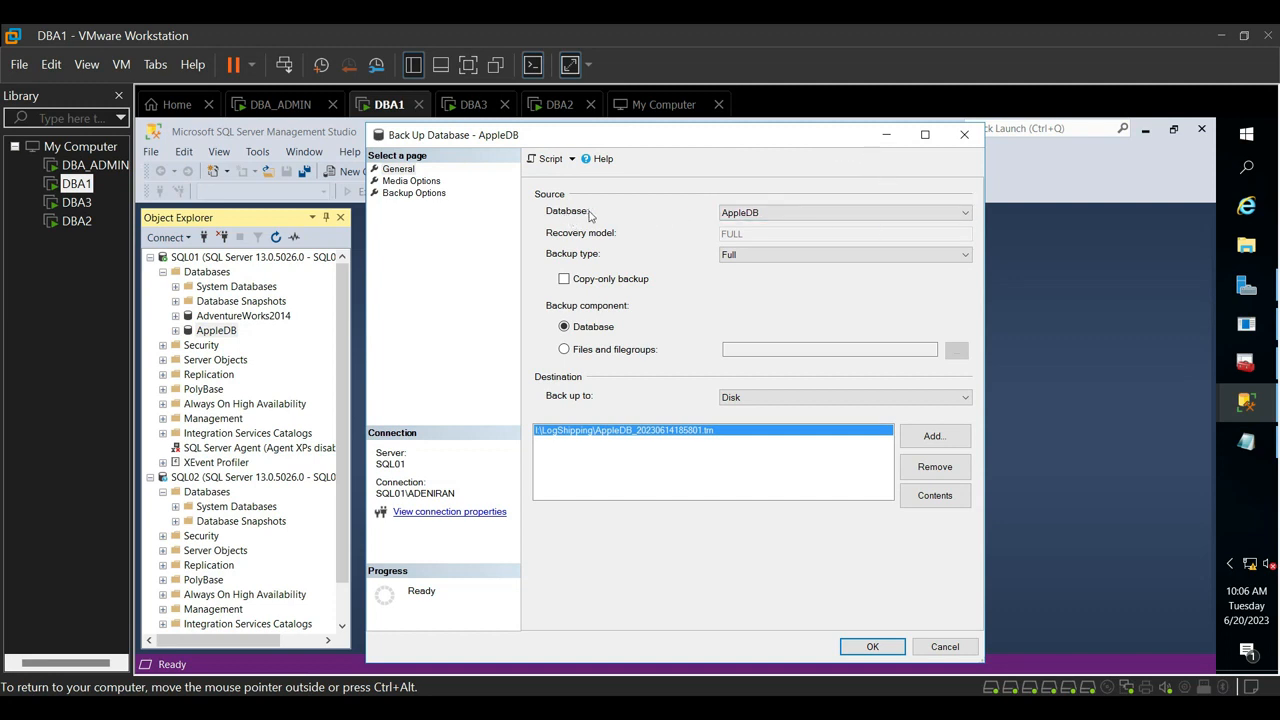
pyautogui.click(727, 216)
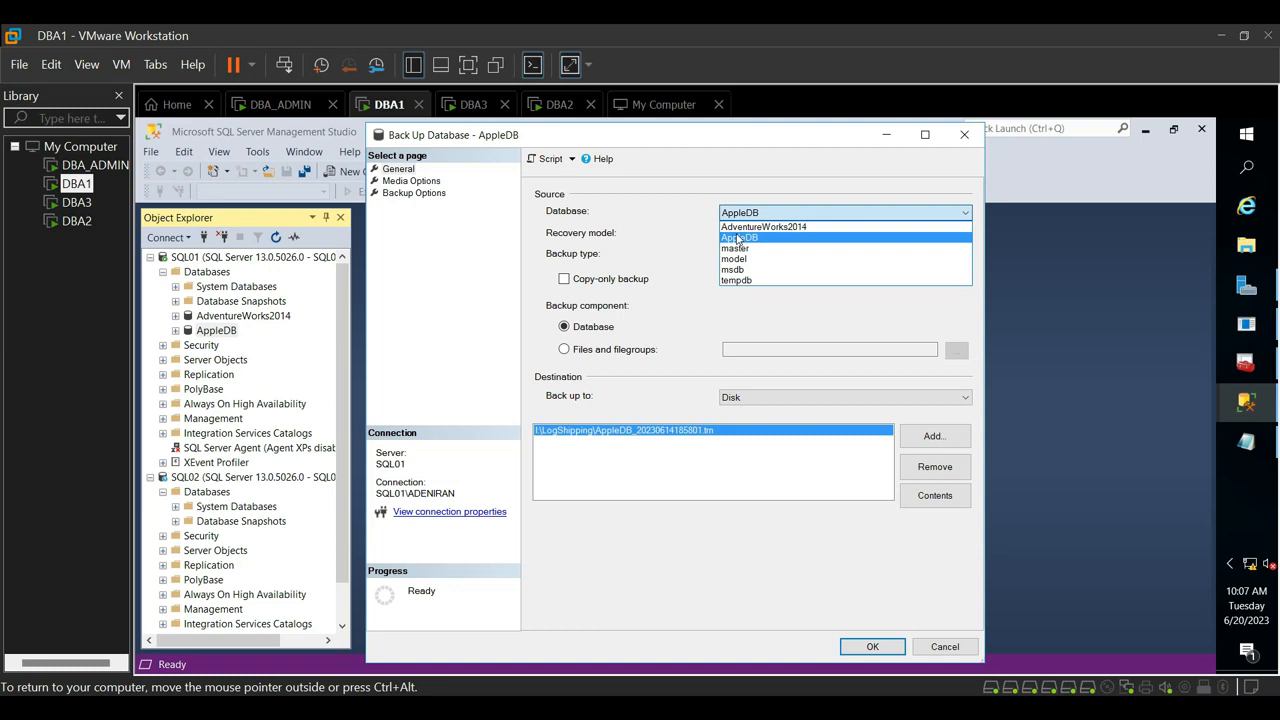
pyautogui.click(738, 238)
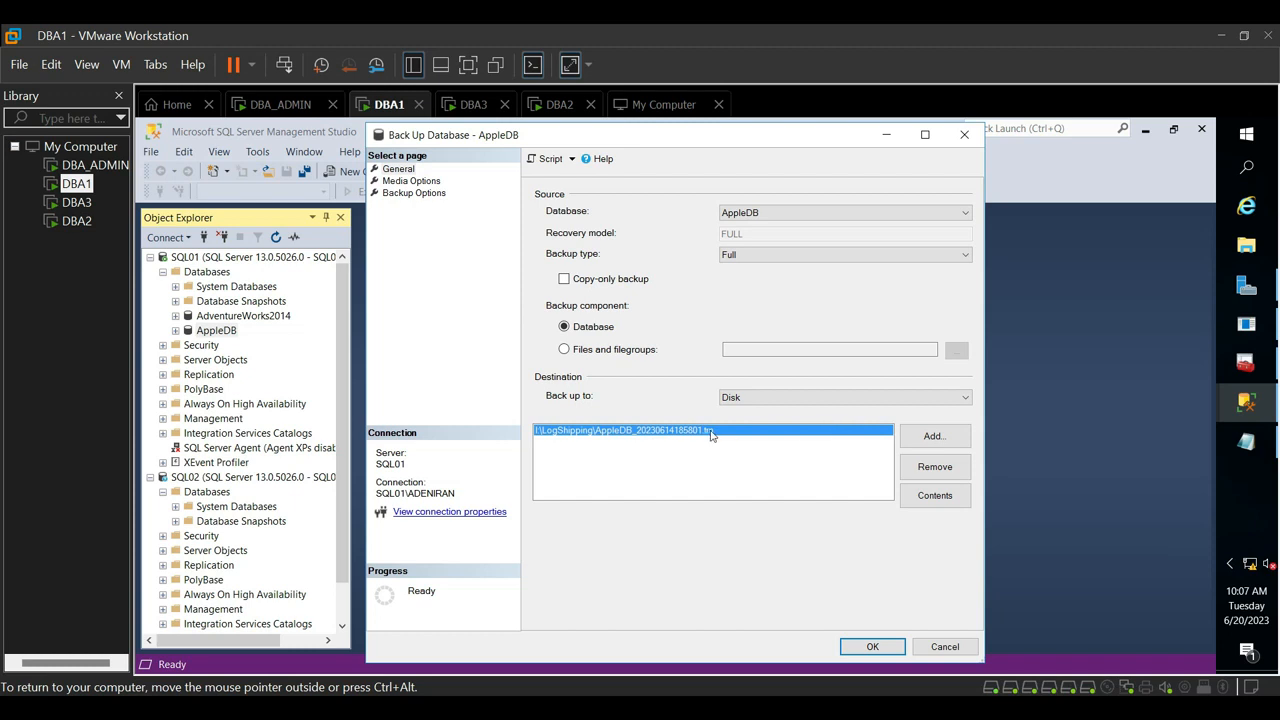
# - Remove the existing backup destination and browse to the I:\MSSQL folder for a new disk destination
pyautogui.click(935, 466)
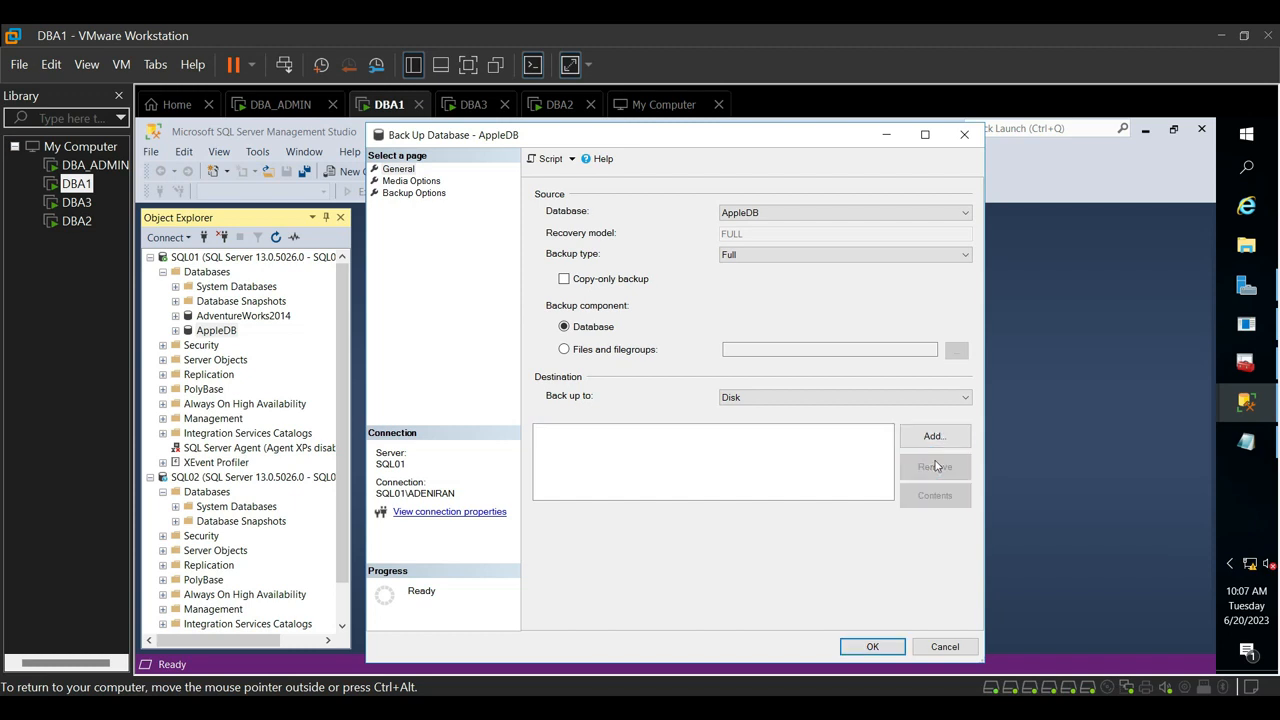
pyautogui.click(935, 437)
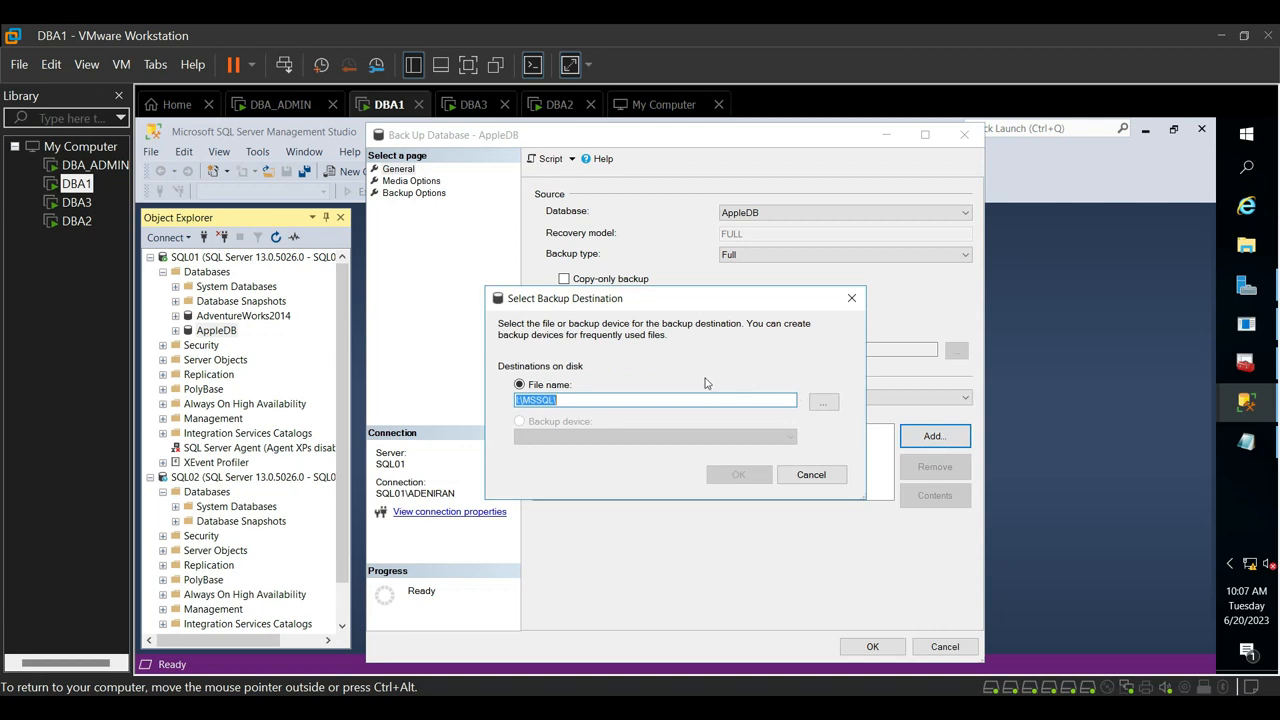
pyautogui.click(824, 403)
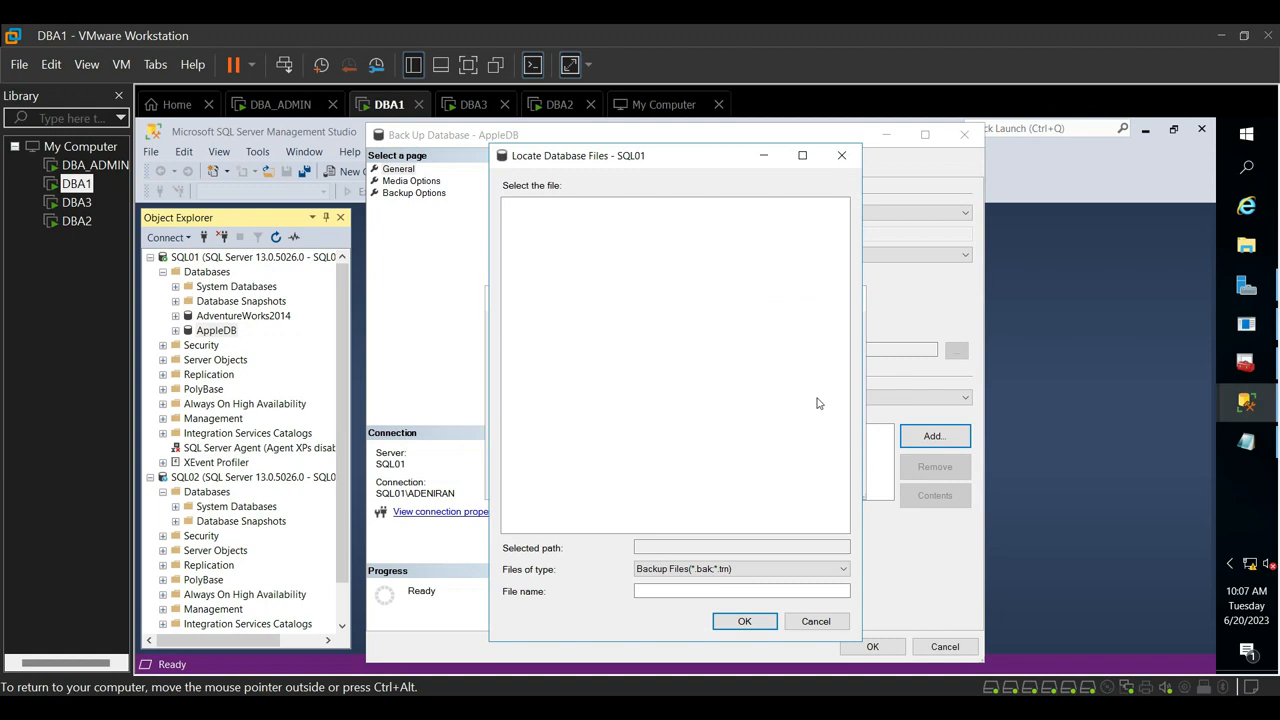
pyautogui.click(559, 313)
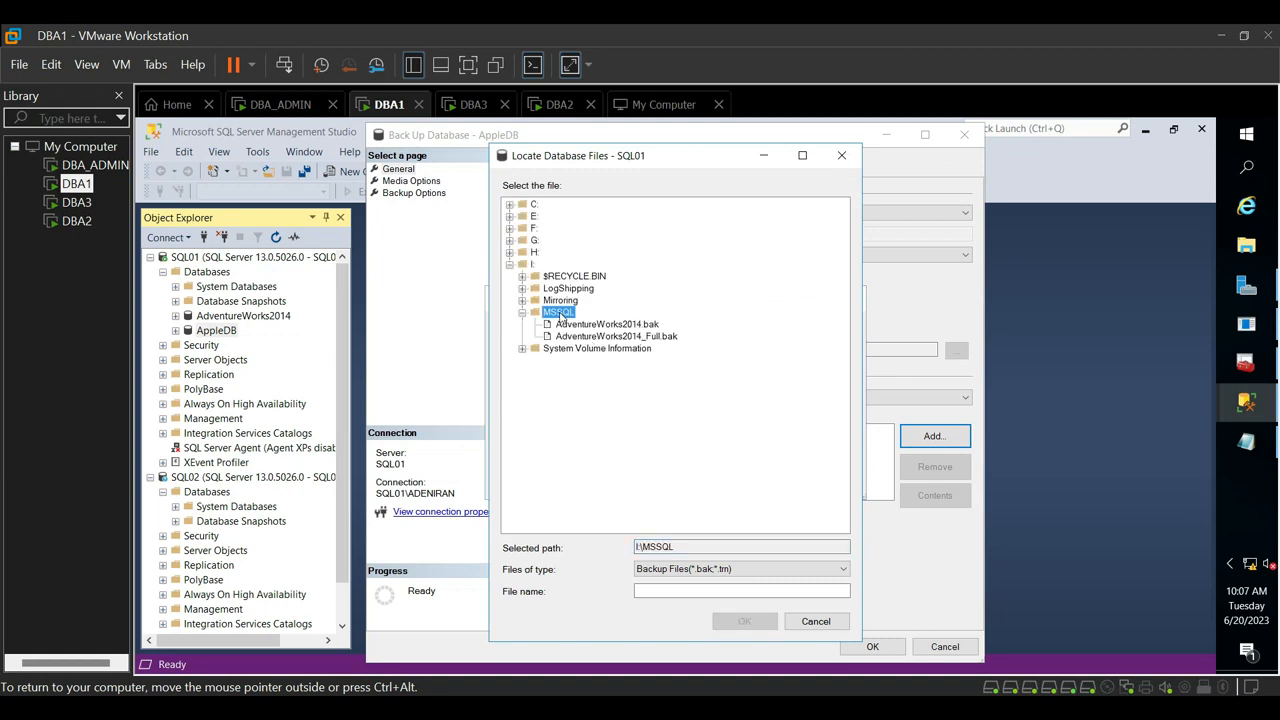
# - Name the backup file AppleDb_Full.bak and add it as the backup destination
pyautogui.click(700, 591)
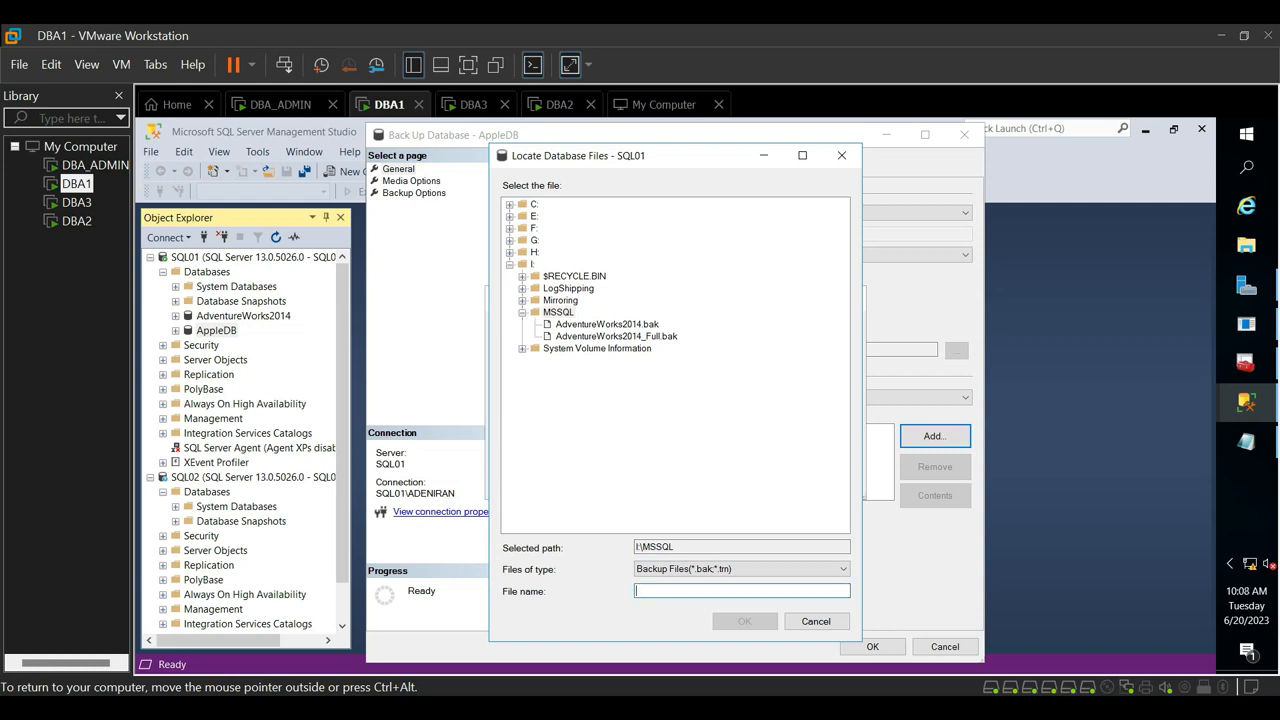
pyautogui.write('Ad')
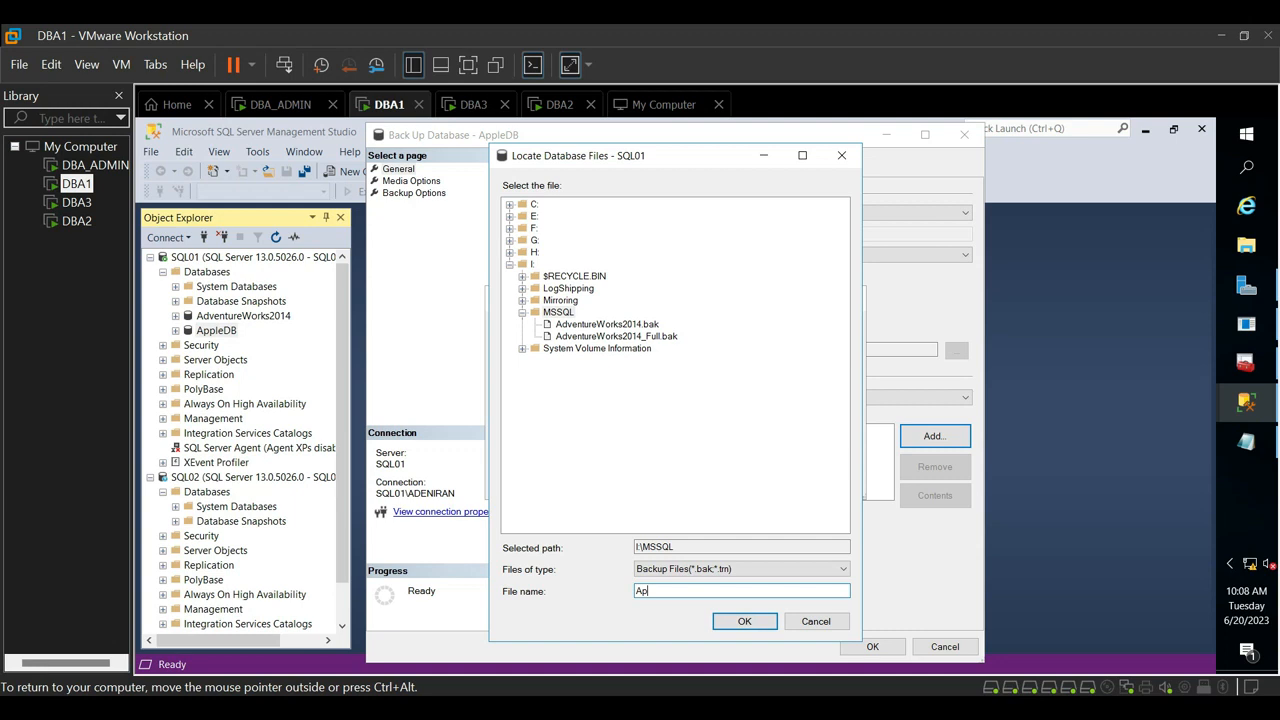
pyautogui.write('ple Db_Full.bak')
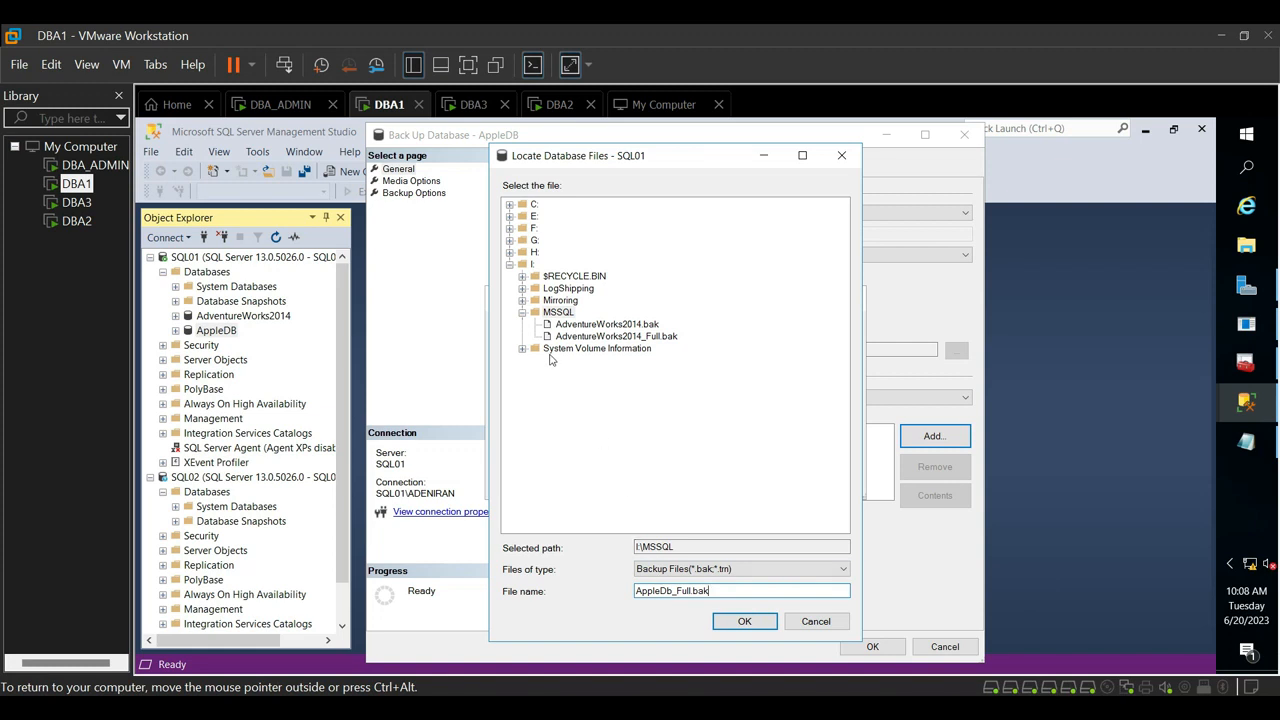
pyautogui.click(742, 623)
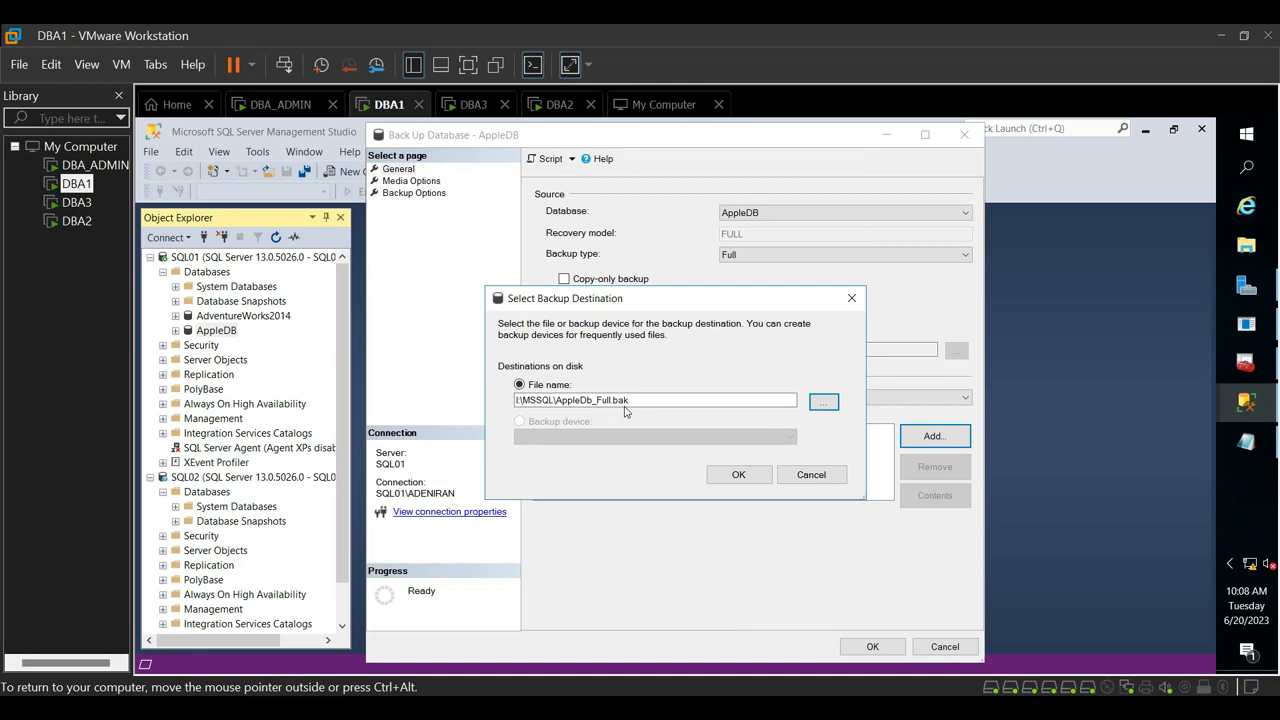
pyautogui.click(738, 475)
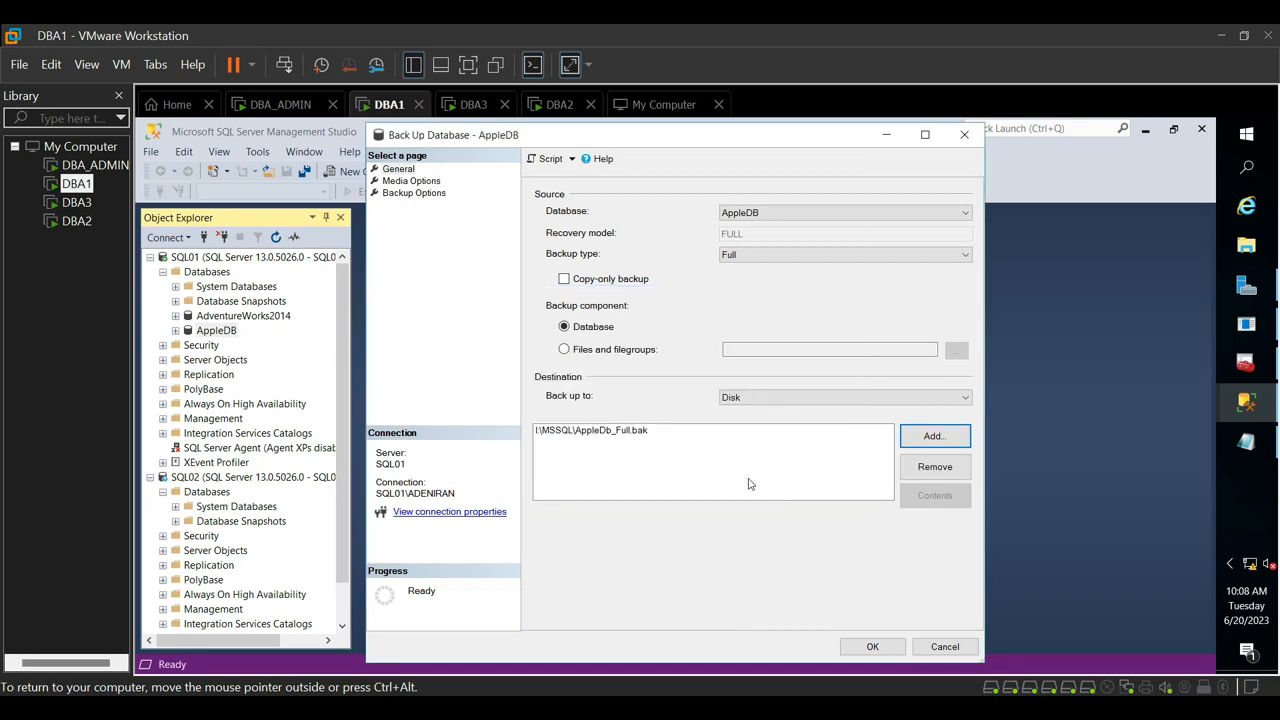
# - Run the full backup of AppleDB to I:\MSSQL\AppleDb_Full.bak and dismiss the completion message
pyautogui.click(596, 437)
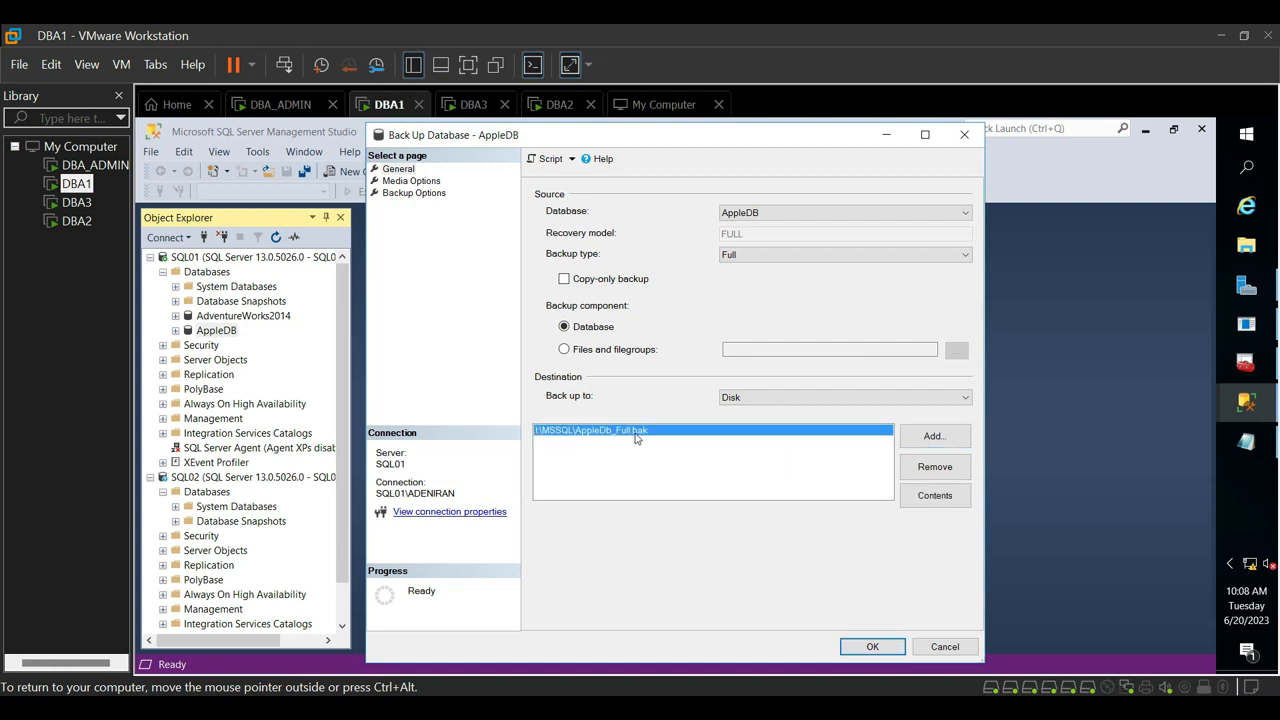
pyautogui.click(870, 650)
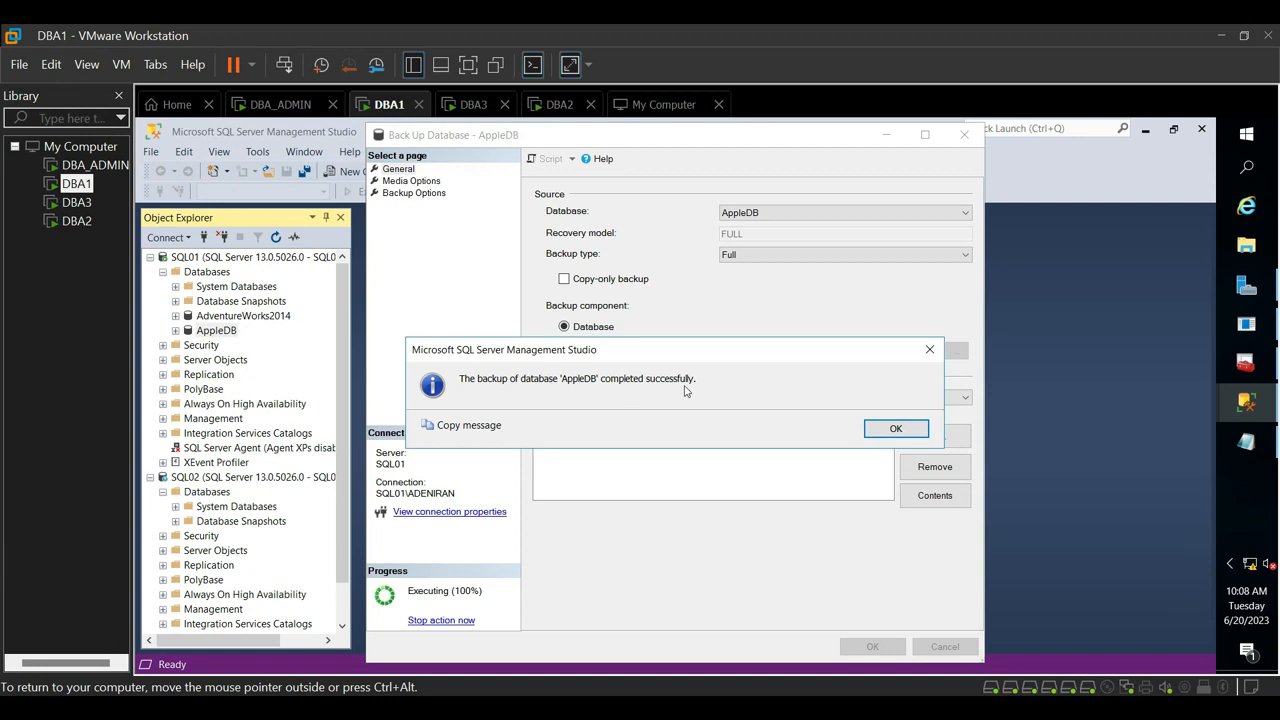
pyautogui.click(874, 434)
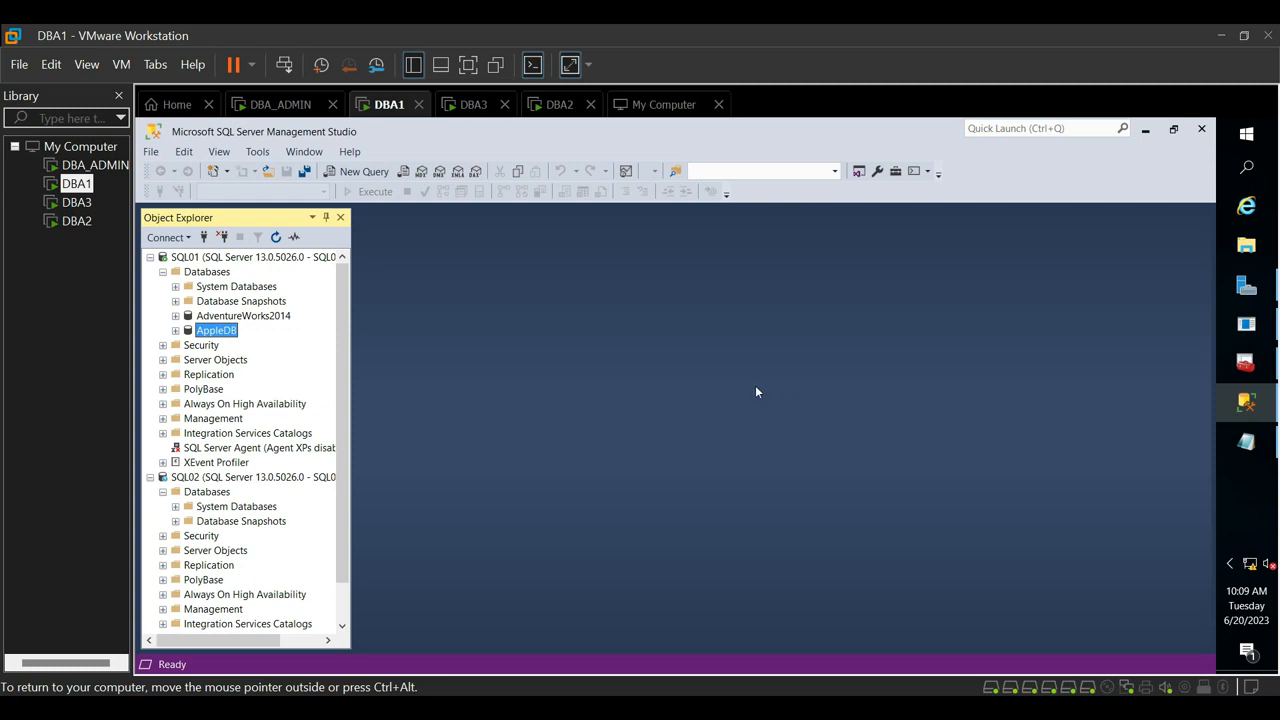
# - Check in File Explorer for AppleDb_Full.bak and its date in the MSSQL folder on the Backup (I:) drive, then close the window
pyautogui.click(1247, 248)
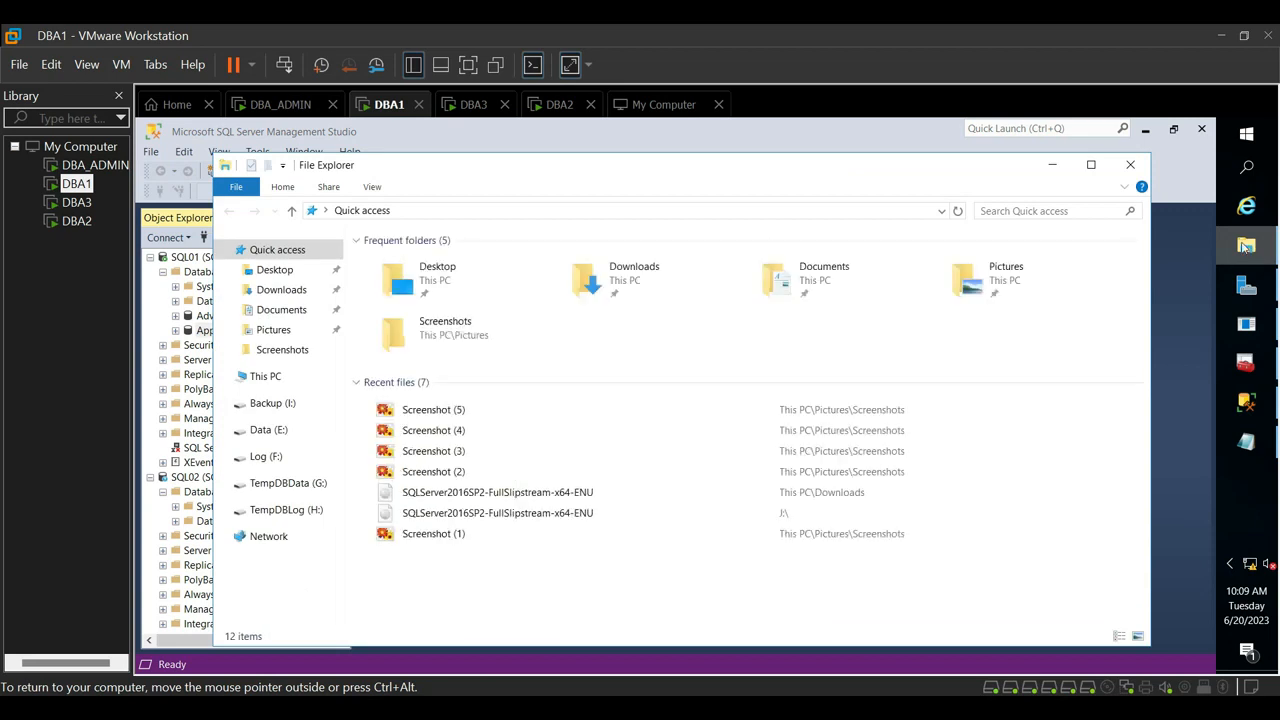
pyautogui.click(273, 403)
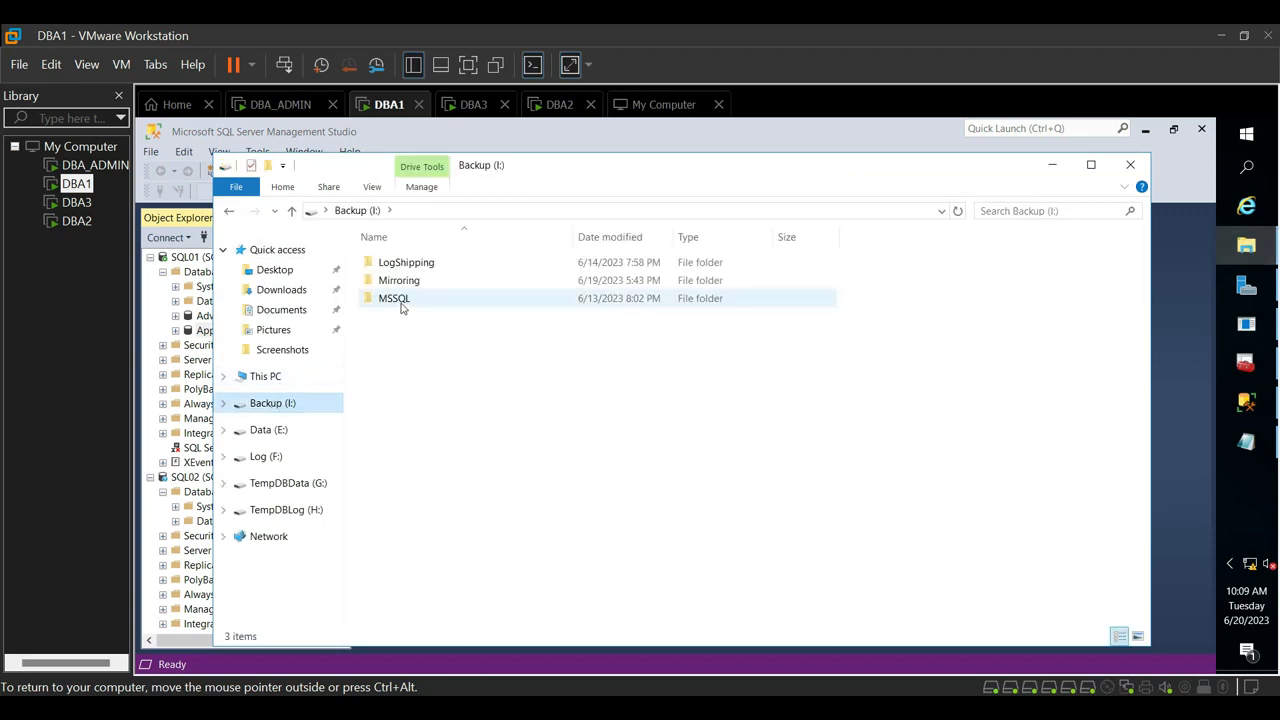
pyautogui.moveTo(401, 308)
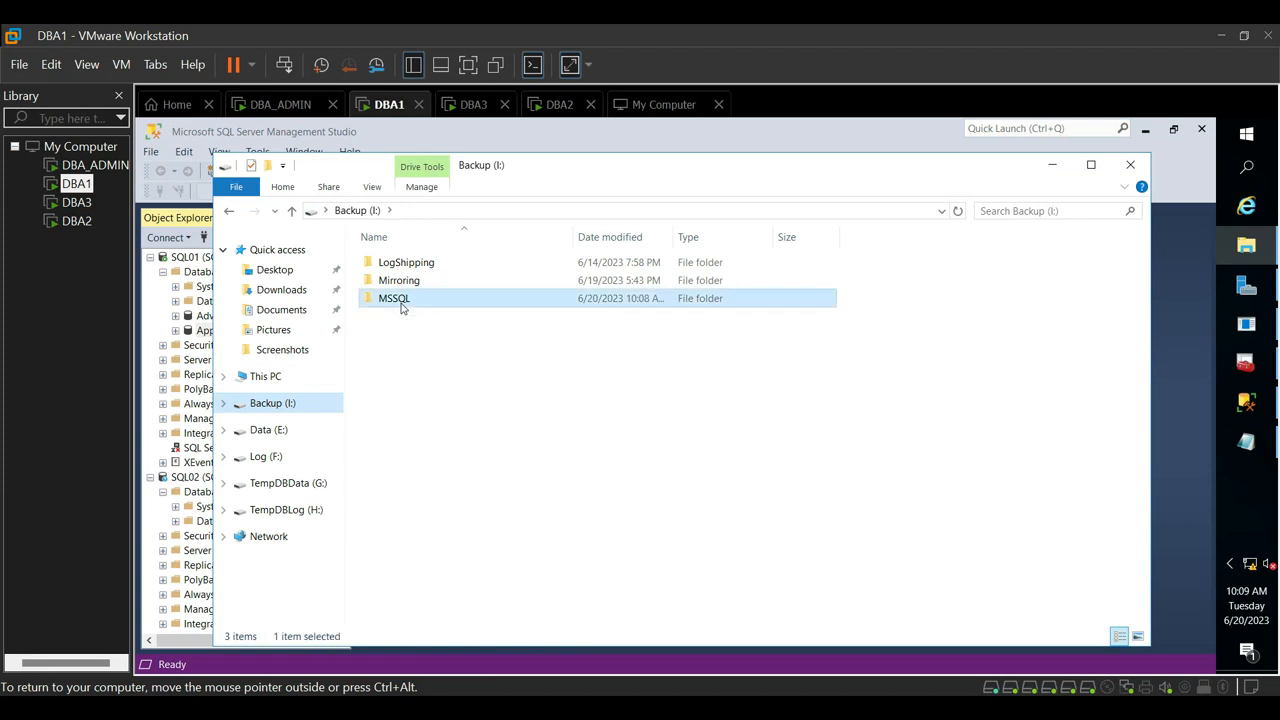
pyautogui.doubleClick(394, 298)
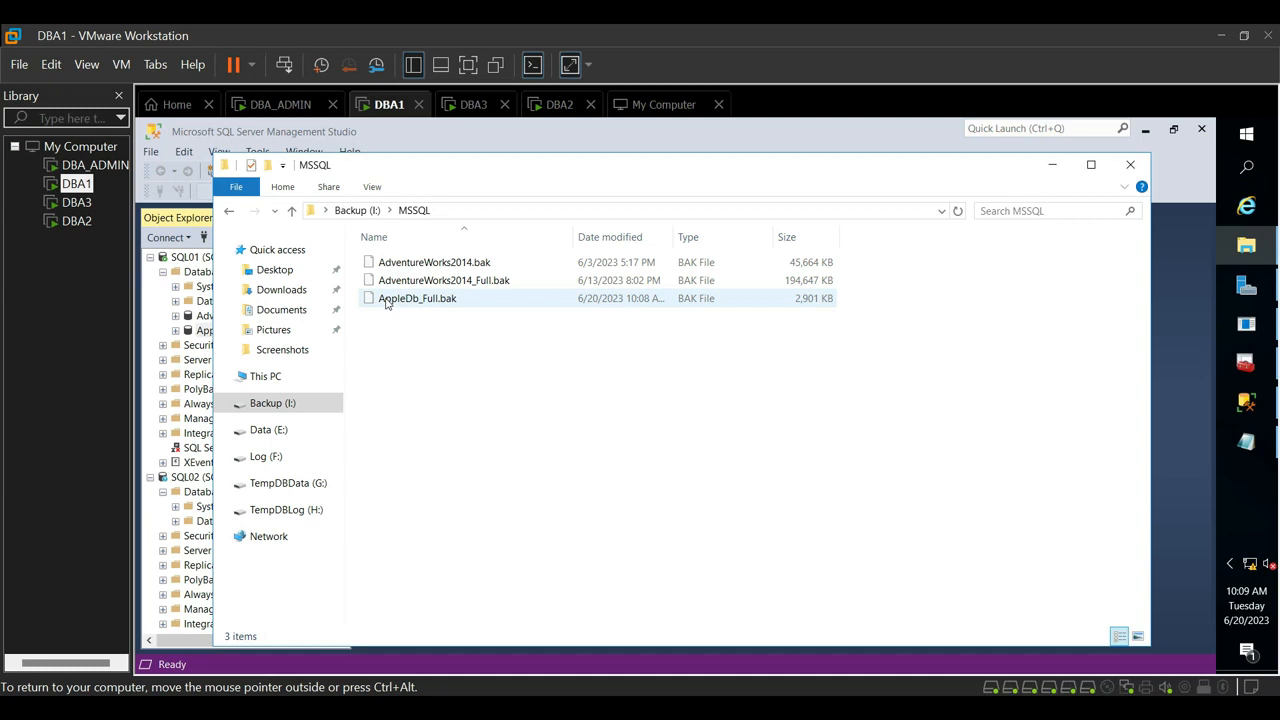
pyautogui.moveTo(413, 303)
pyautogui.moveTo(673, 229); pyautogui.dragTo(744, 228)
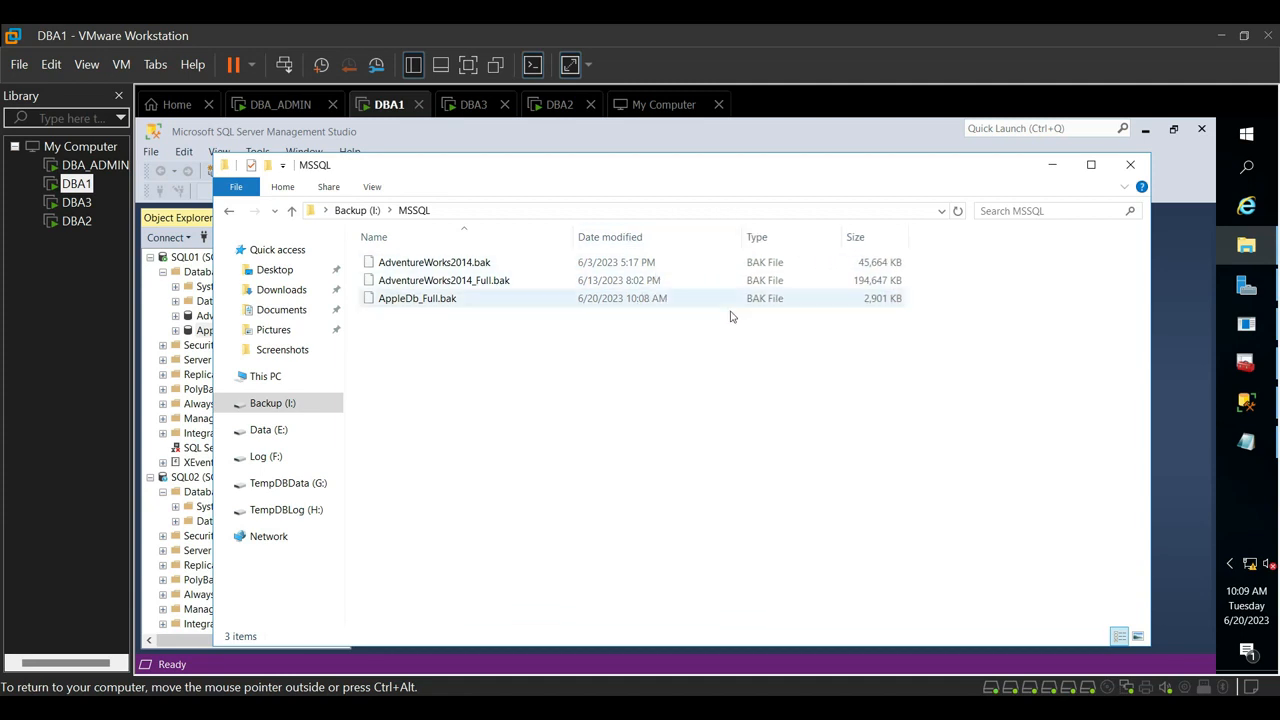
pyautogui.click(1130, 165)
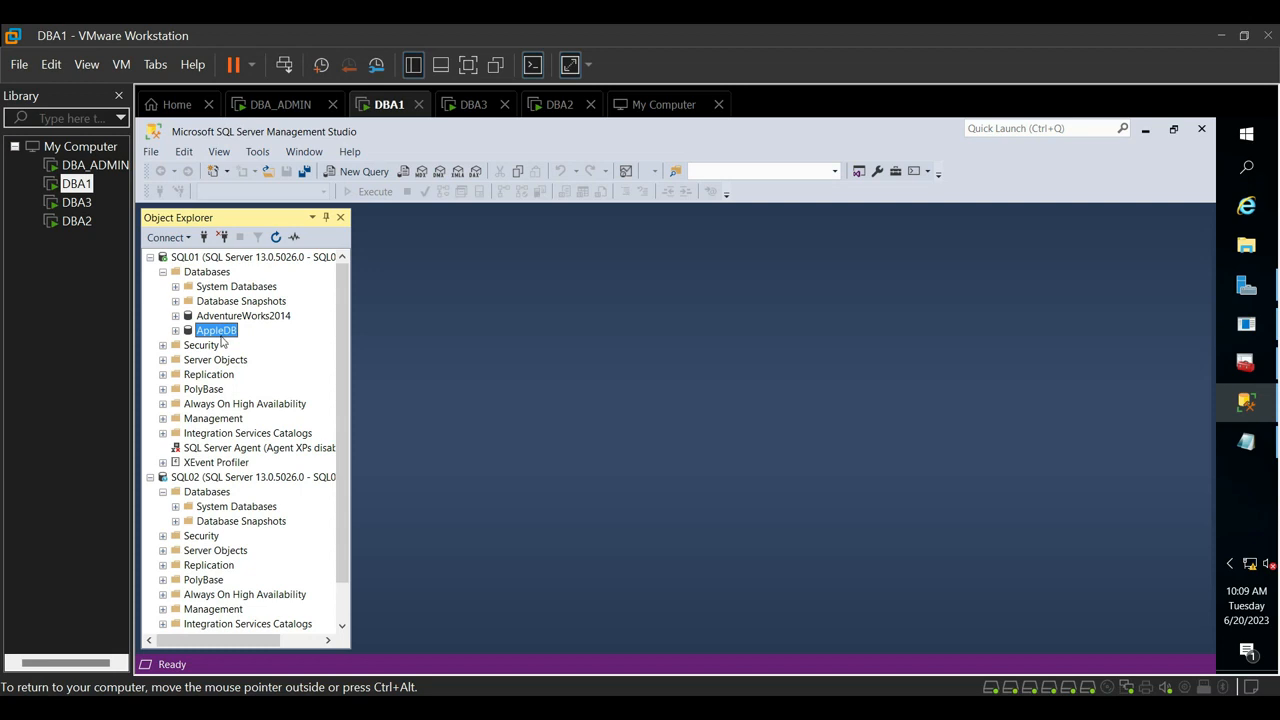
# - Collapse the SQL02 server in the object tree and keep SQL01 expanded
pyautogui.click(151, 258)
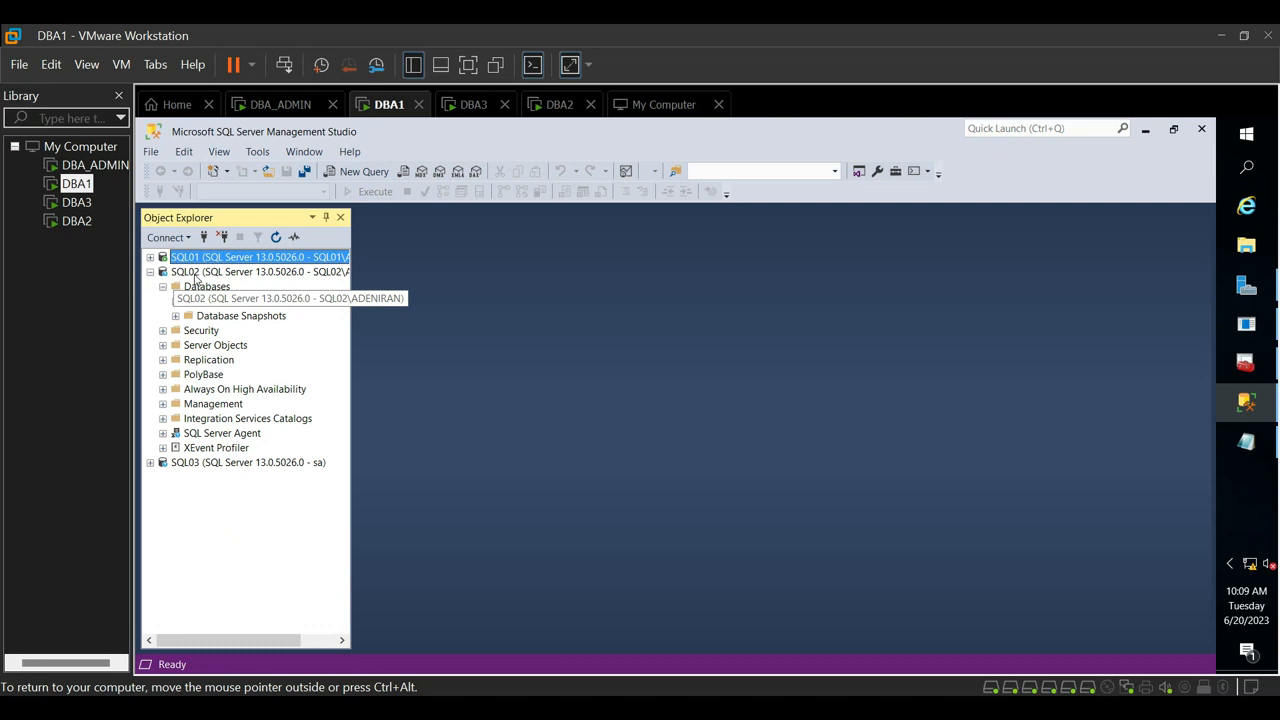
pyautogui.click(151, 272)
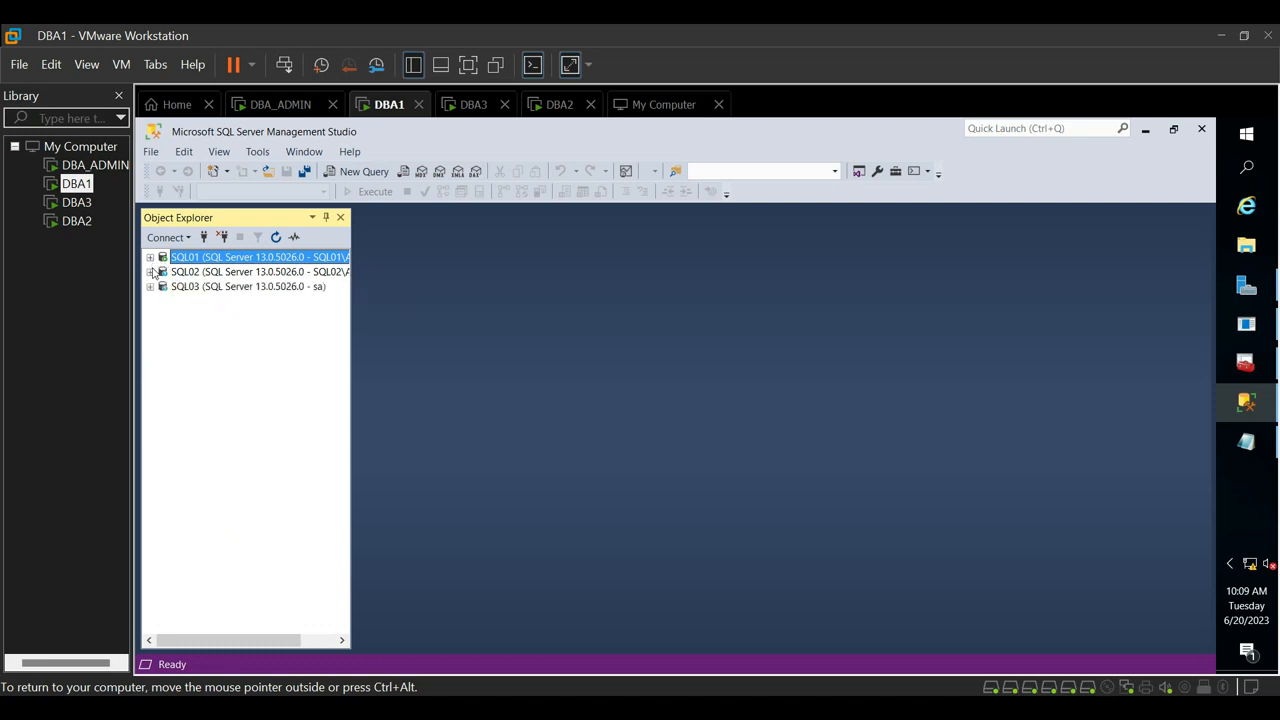
pyautogui.click(151, 258)
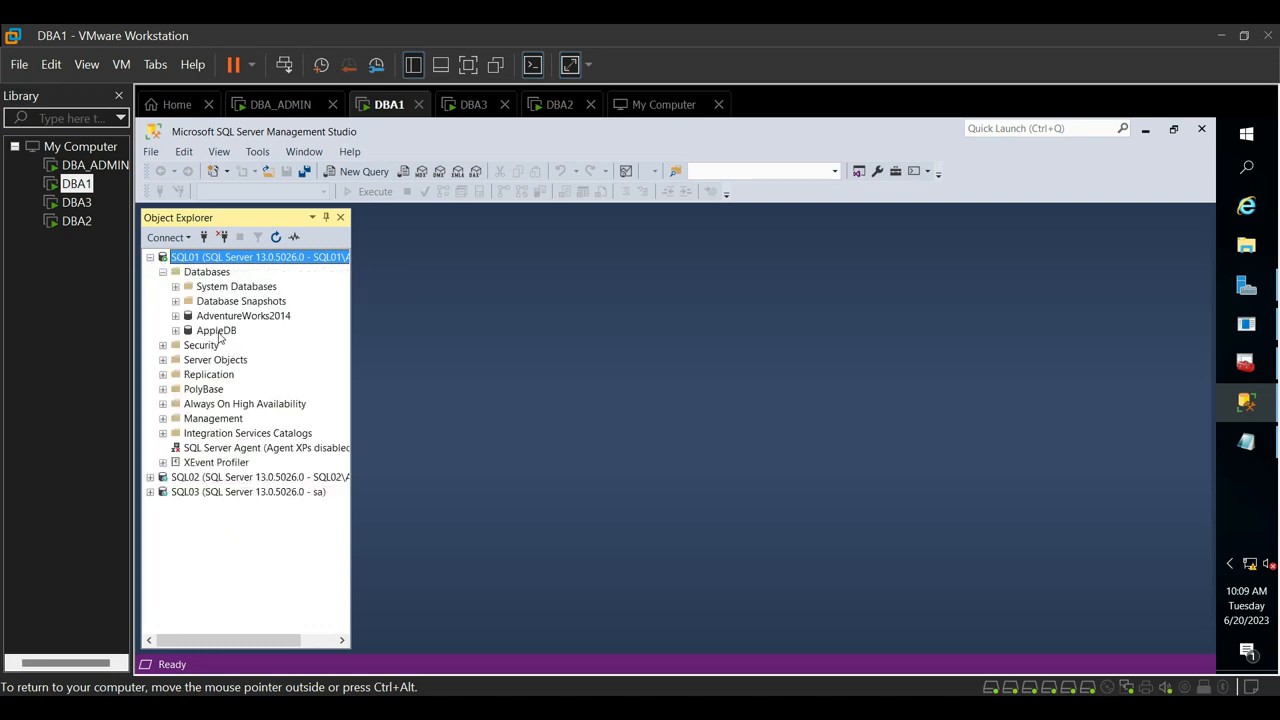
# - Delete the AppleDB database from SQL01 together with its backup and restore history information
pyautogui.click(217, 331)
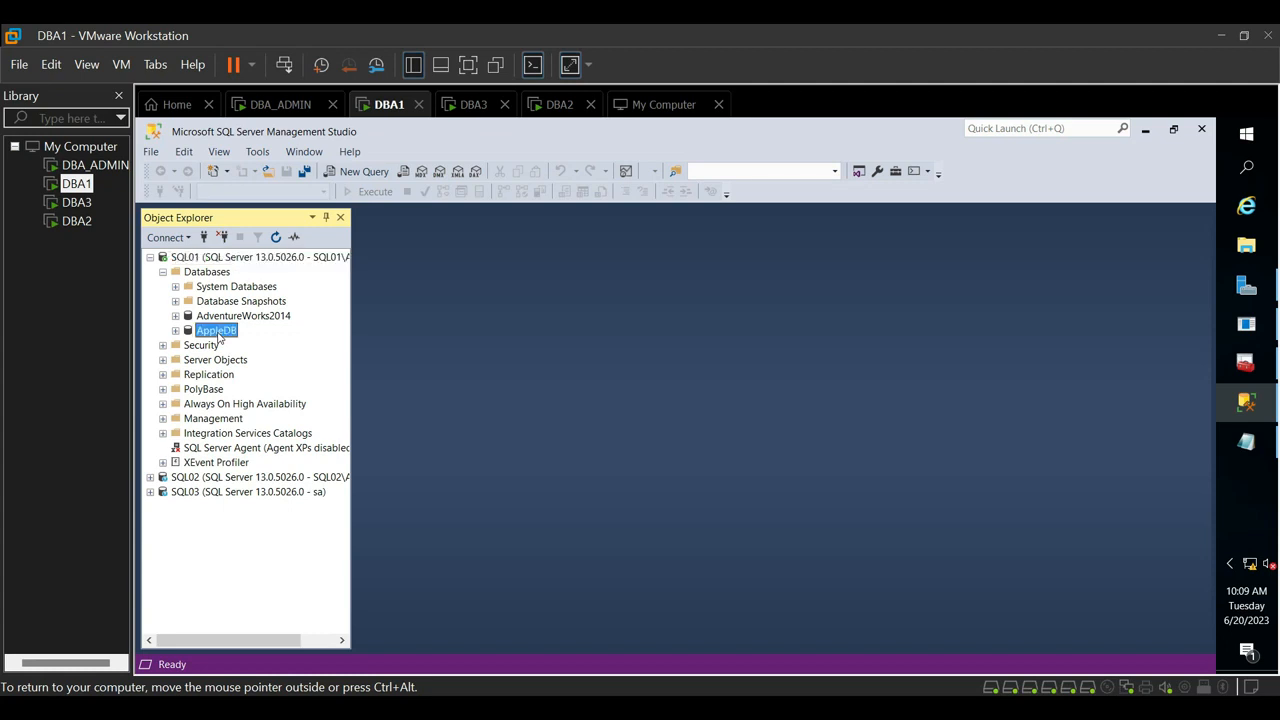
pyautogui.rightClick(217, 331)
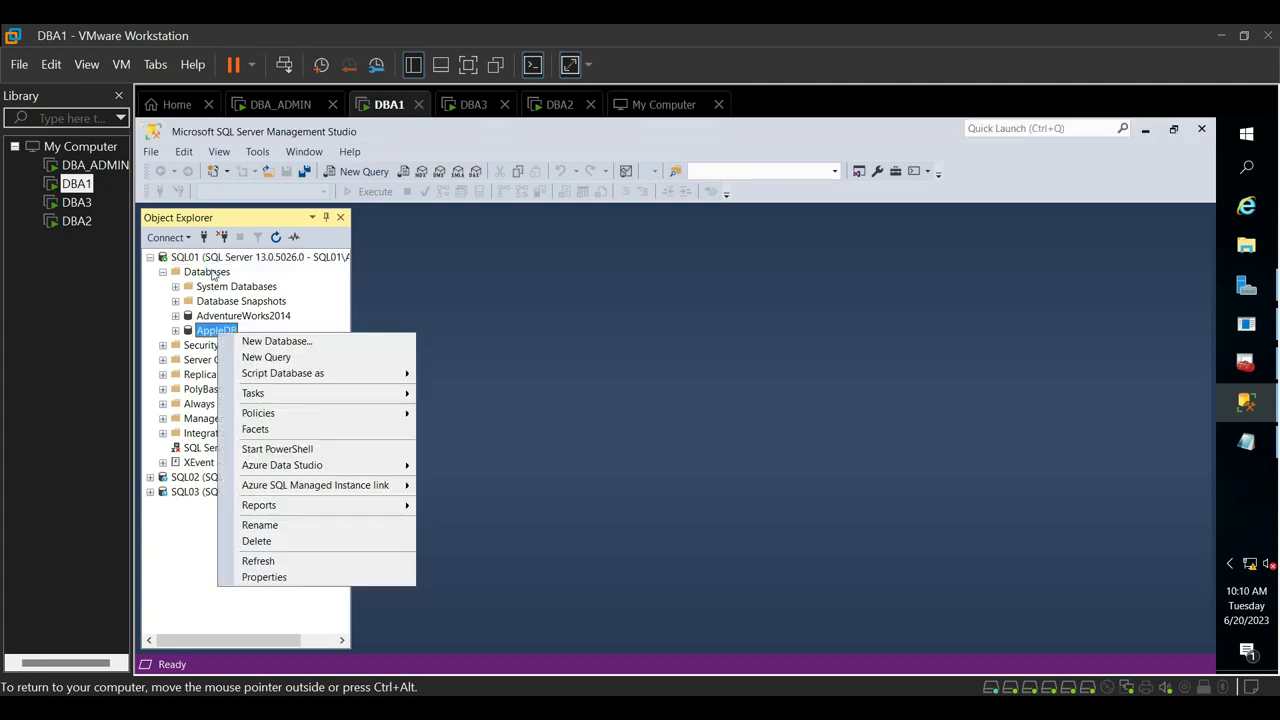
pyautogui.click(261, 544)
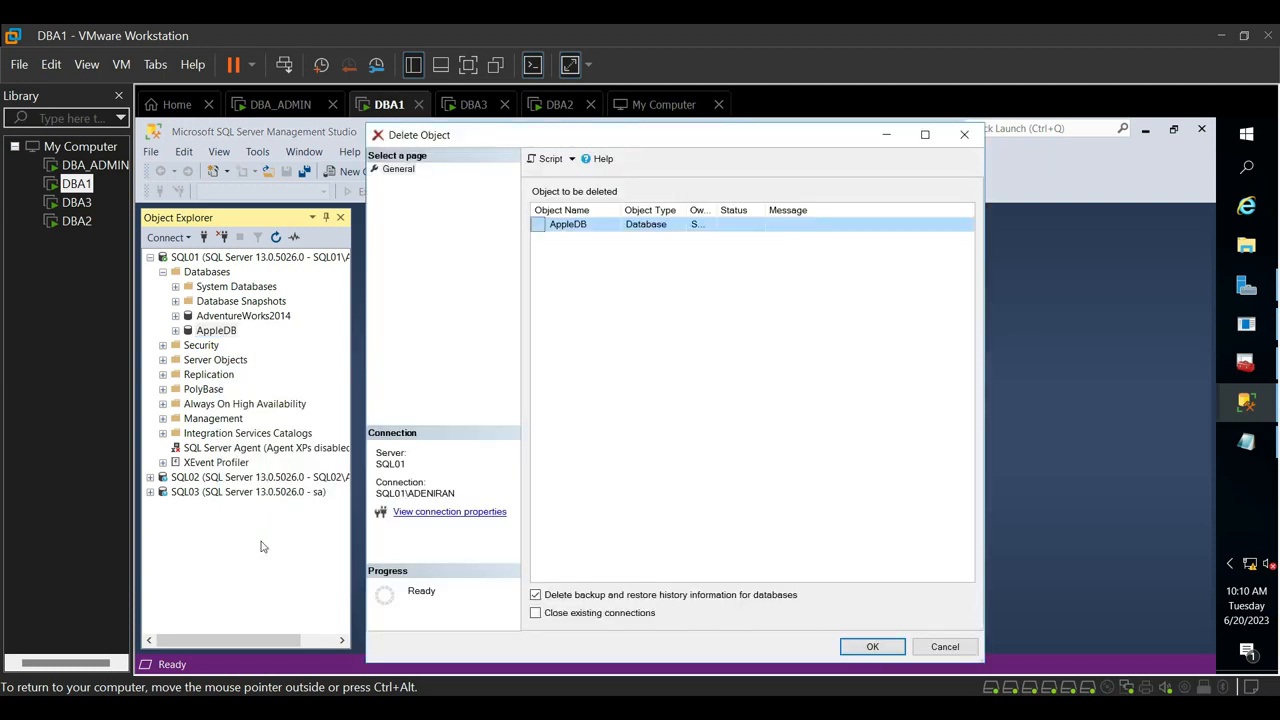
pyautogui.click(873, 646)
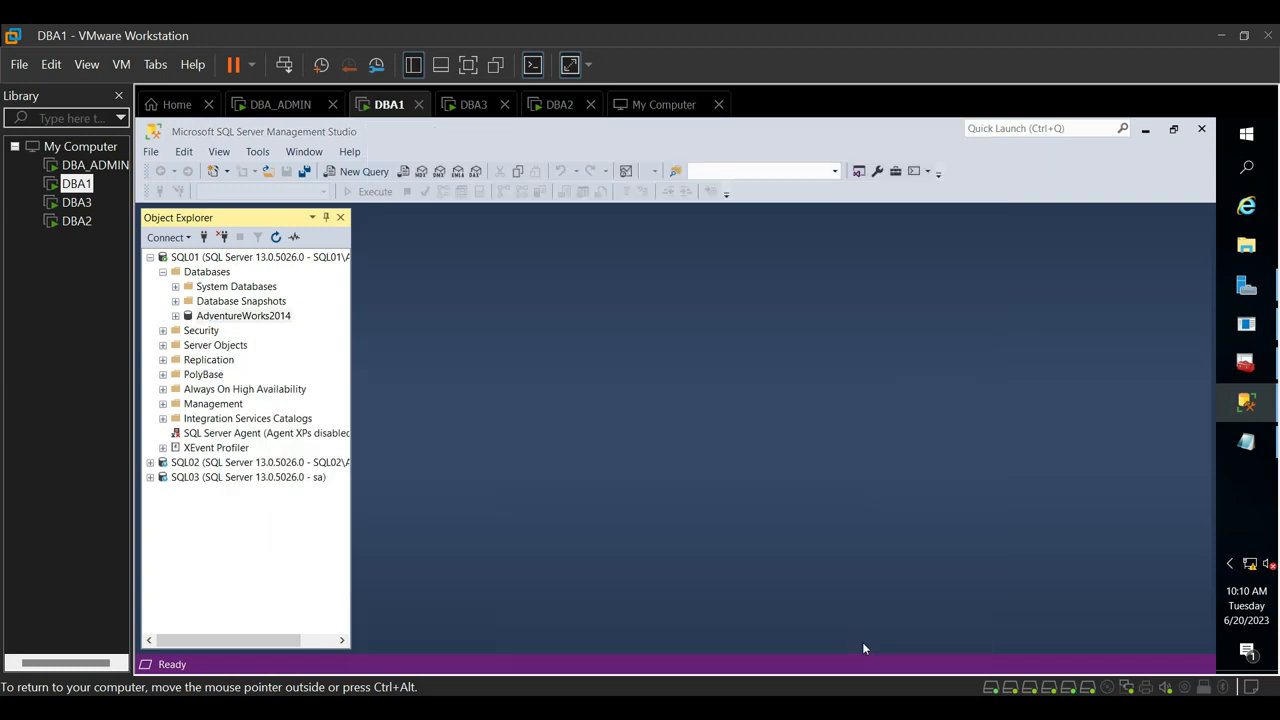
# - Refresh the Databases folder of SQL01 and check whether AppleDB is still listed
pyautogui.click(162, 272)
pyautogui.click(162, 272)
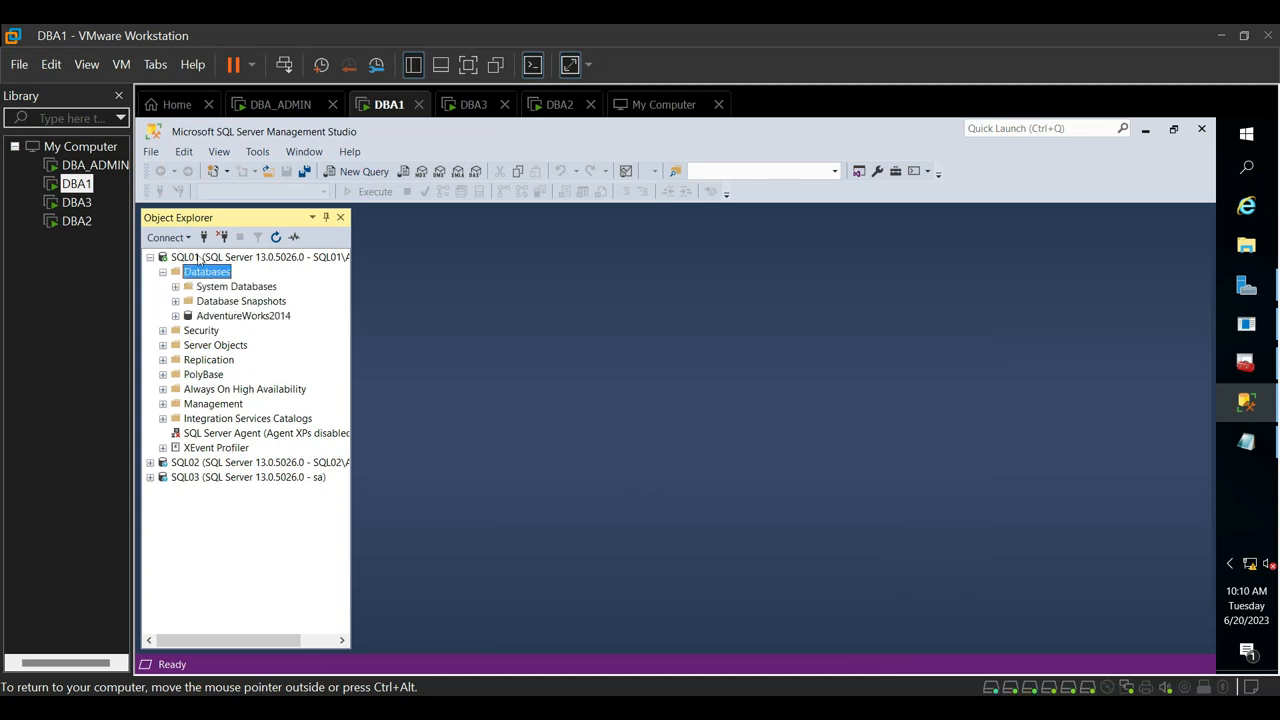
pyautogui.click(276, 238)
pyautogui.click(221, 321)
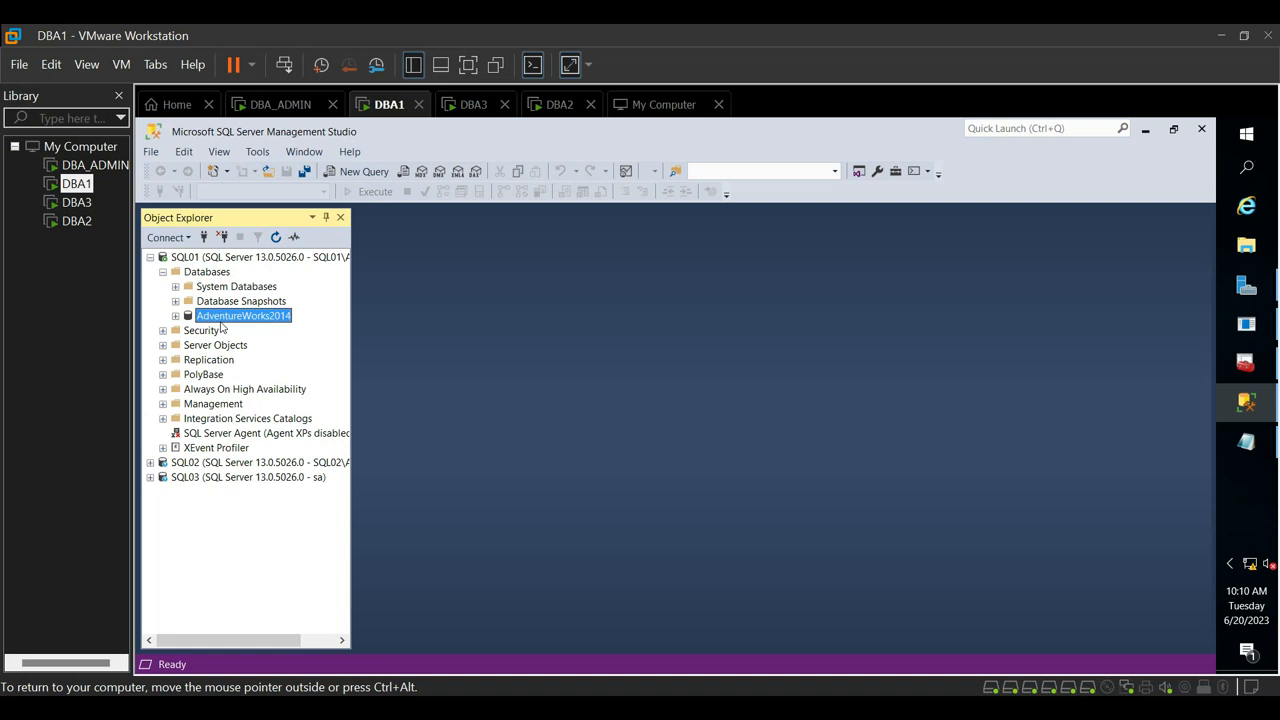
# - Start a database restore on SQL01 and set its source to Device
pyautogui.click(195, 272)
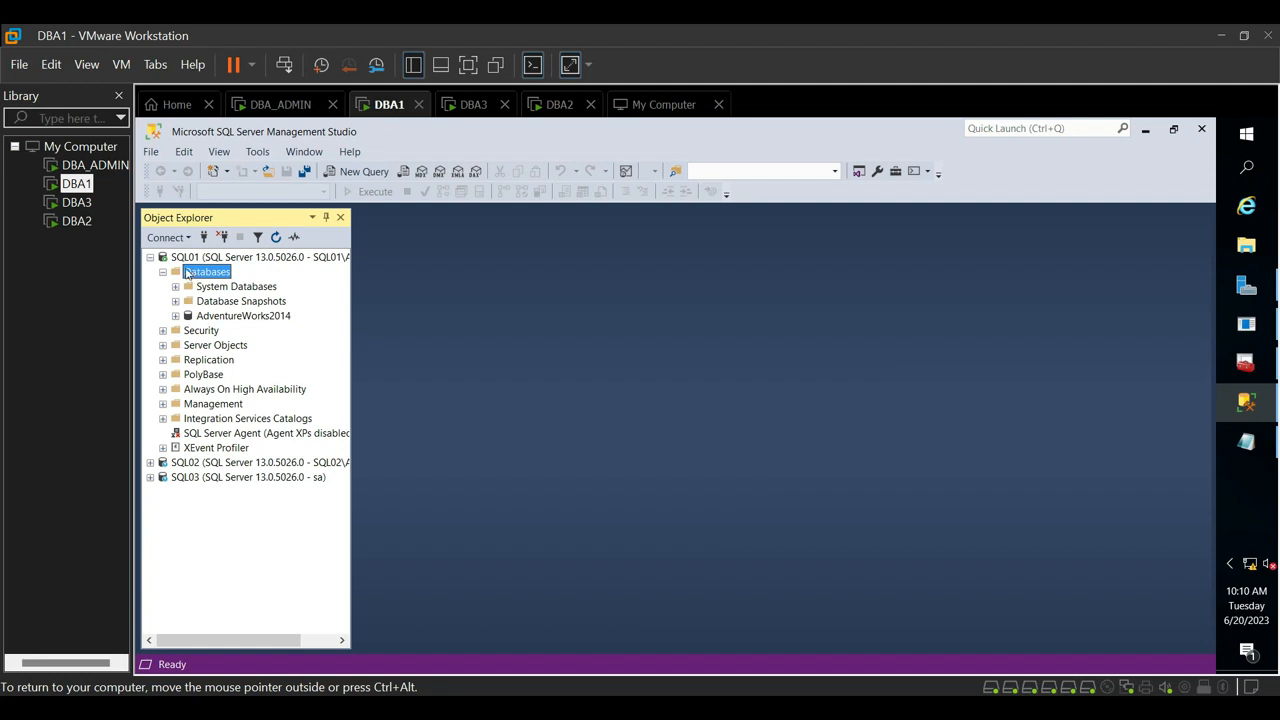
pyautogui.rightClick(211, 277)
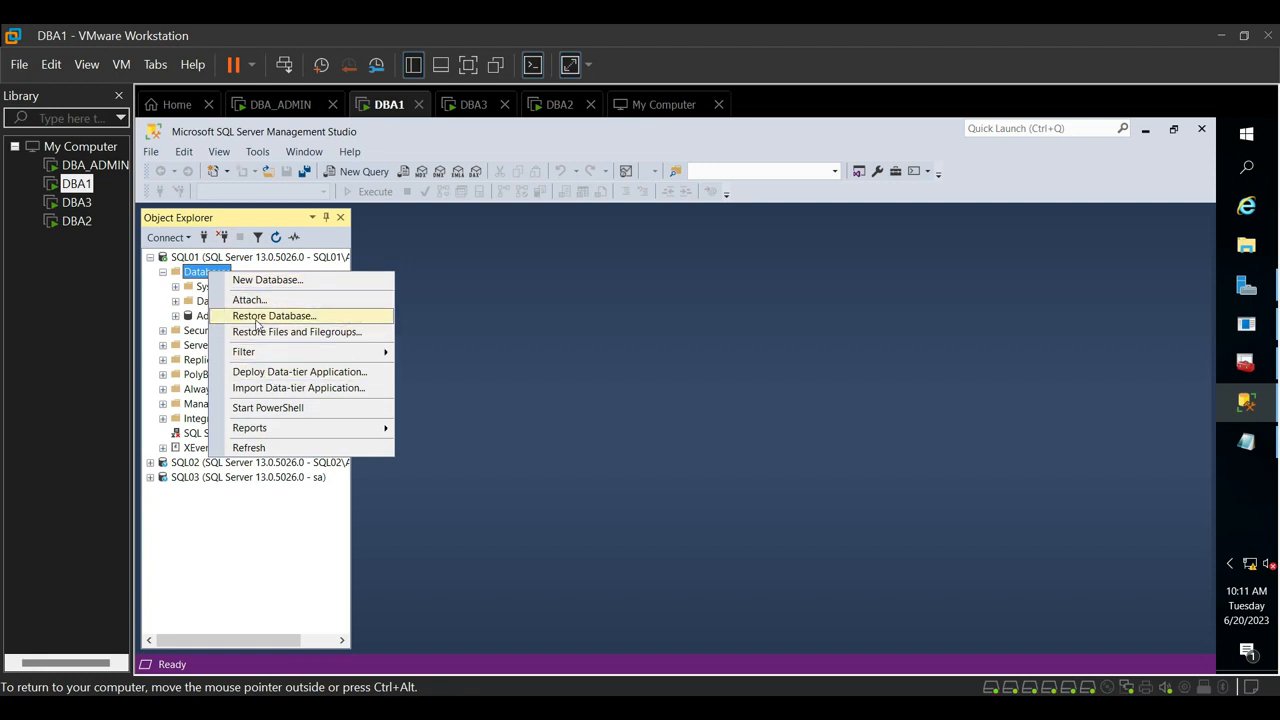
pyautogui.click(257, 317)
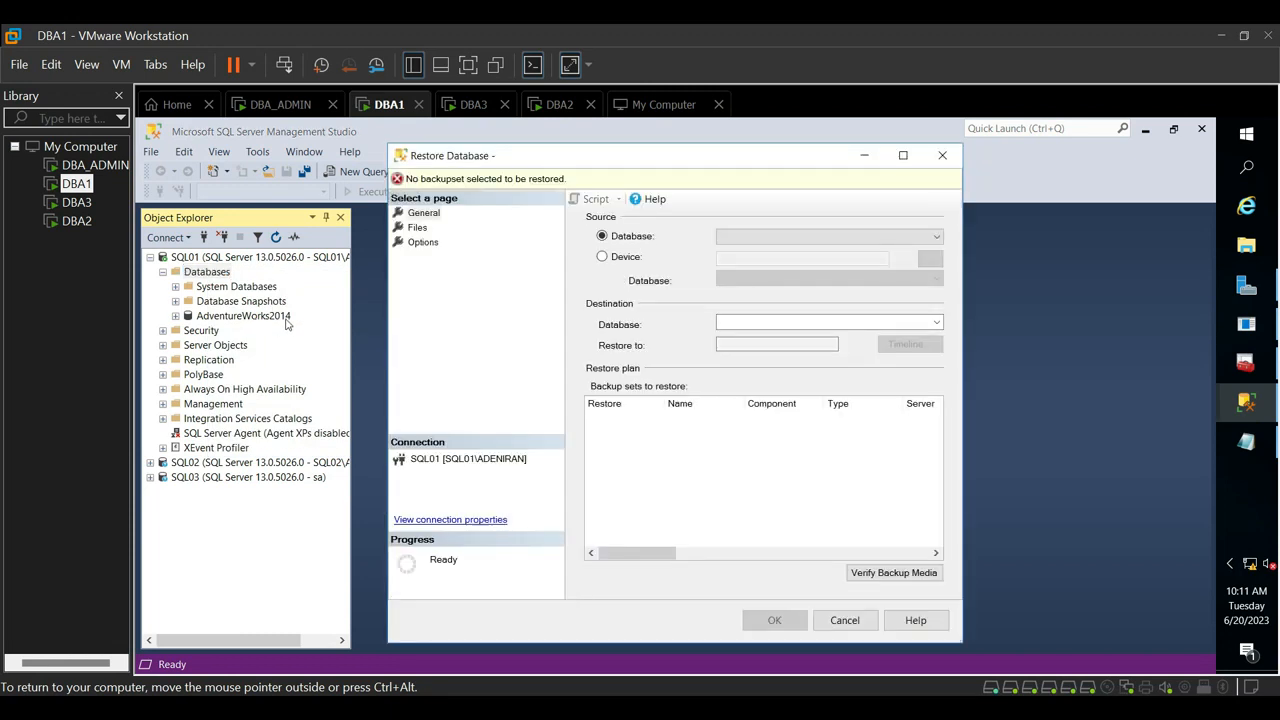
pyautogui.click(603, 259)
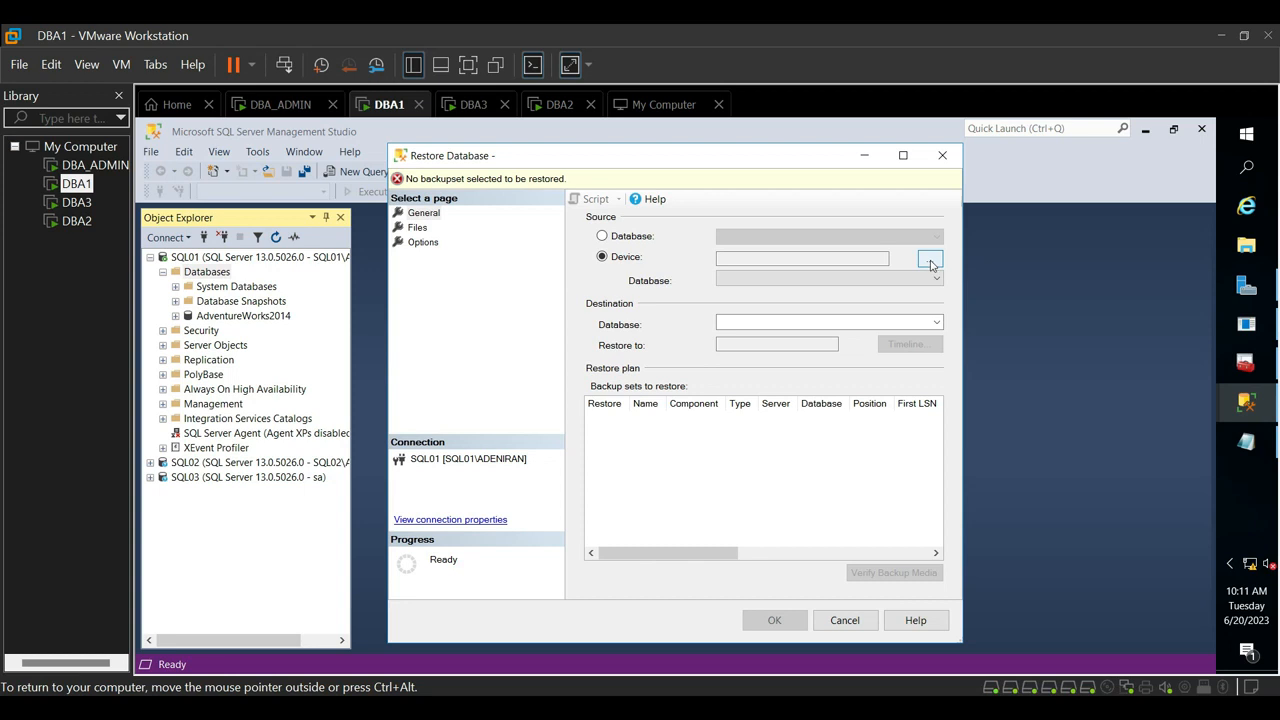
# - Add the backup file AppleDb_Full.bak from I:\MSSQL as the restore's backup media and accept it
pyautogui.click(930, 260)
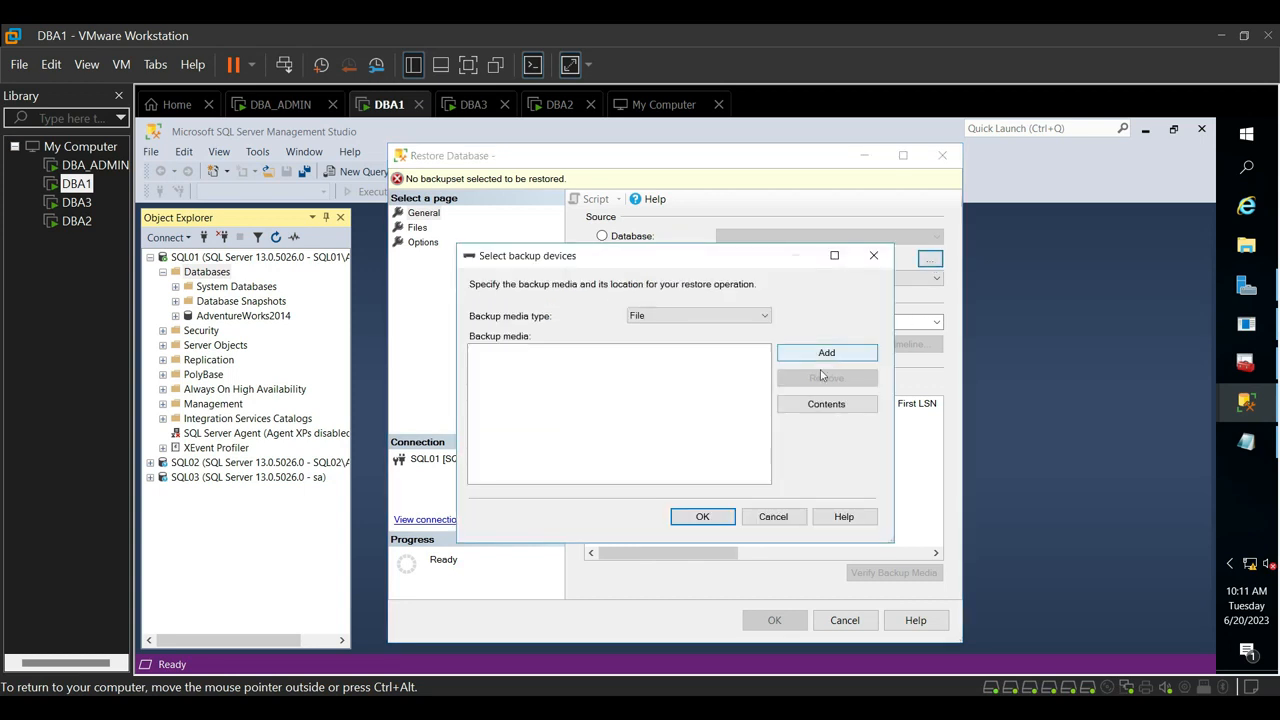
pyautogui.click(790, 355)
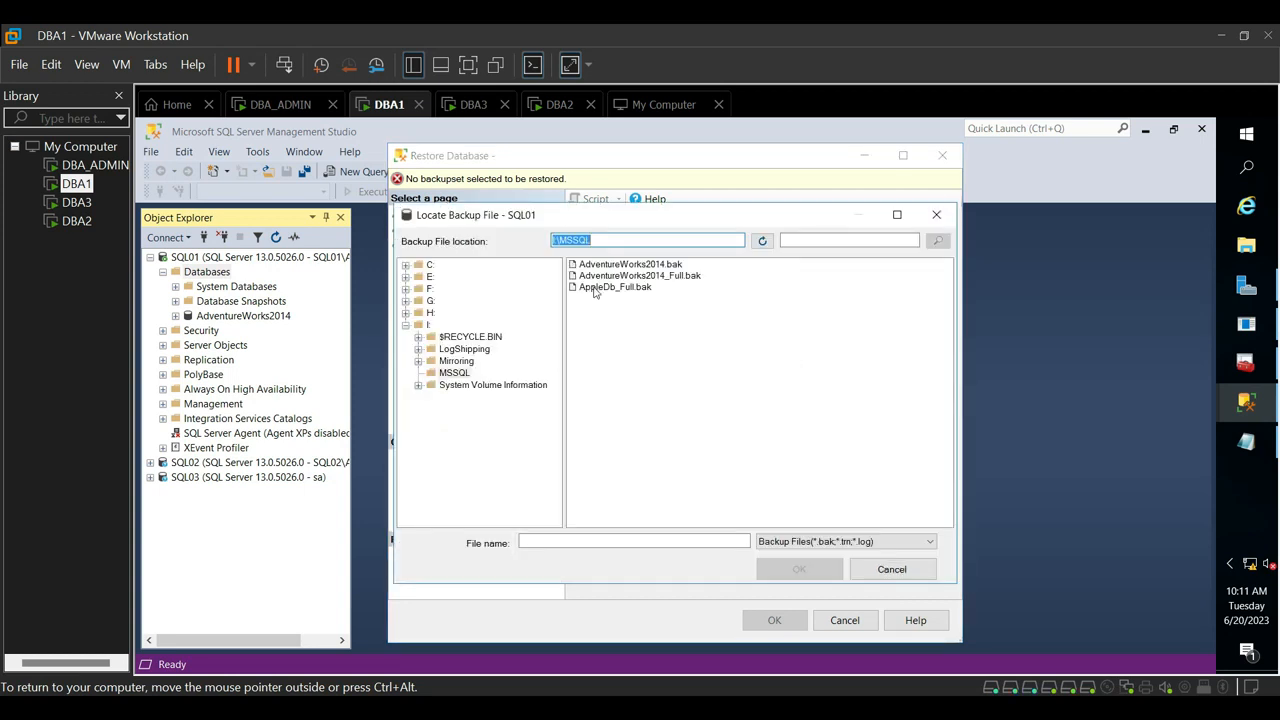
pyautogui.click(442, 375)
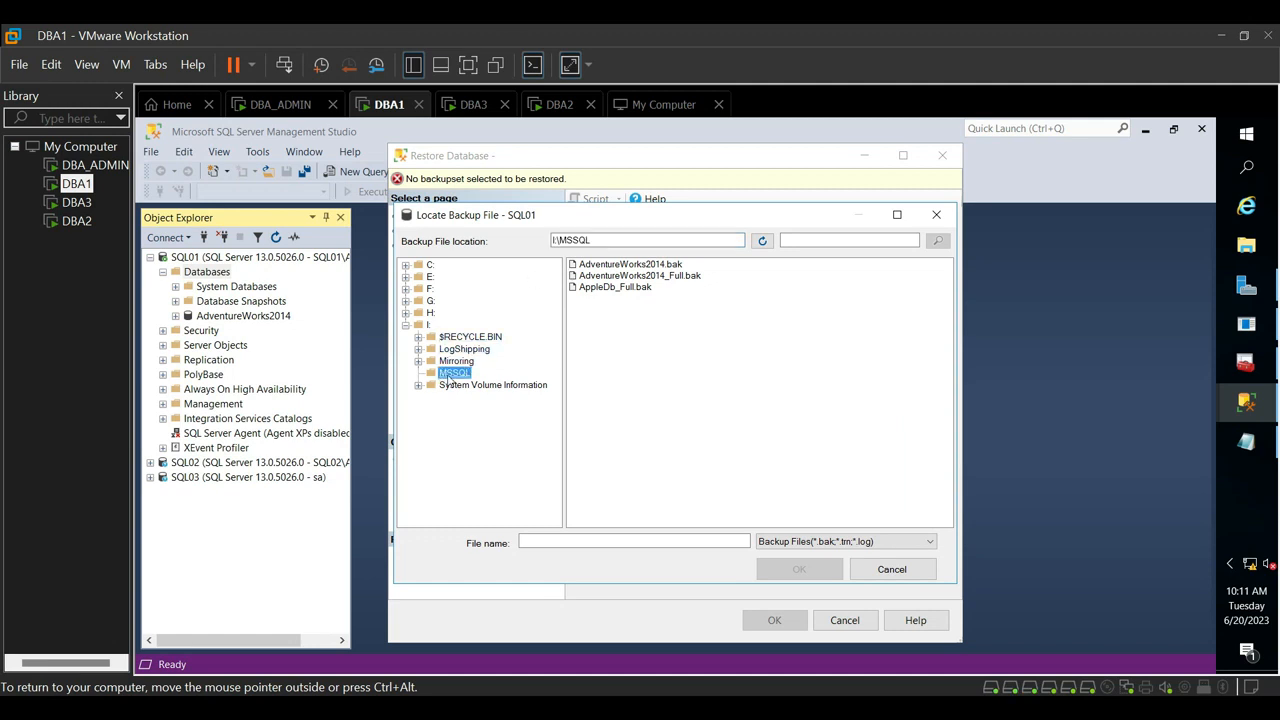
pyautogui.click(607, 288)
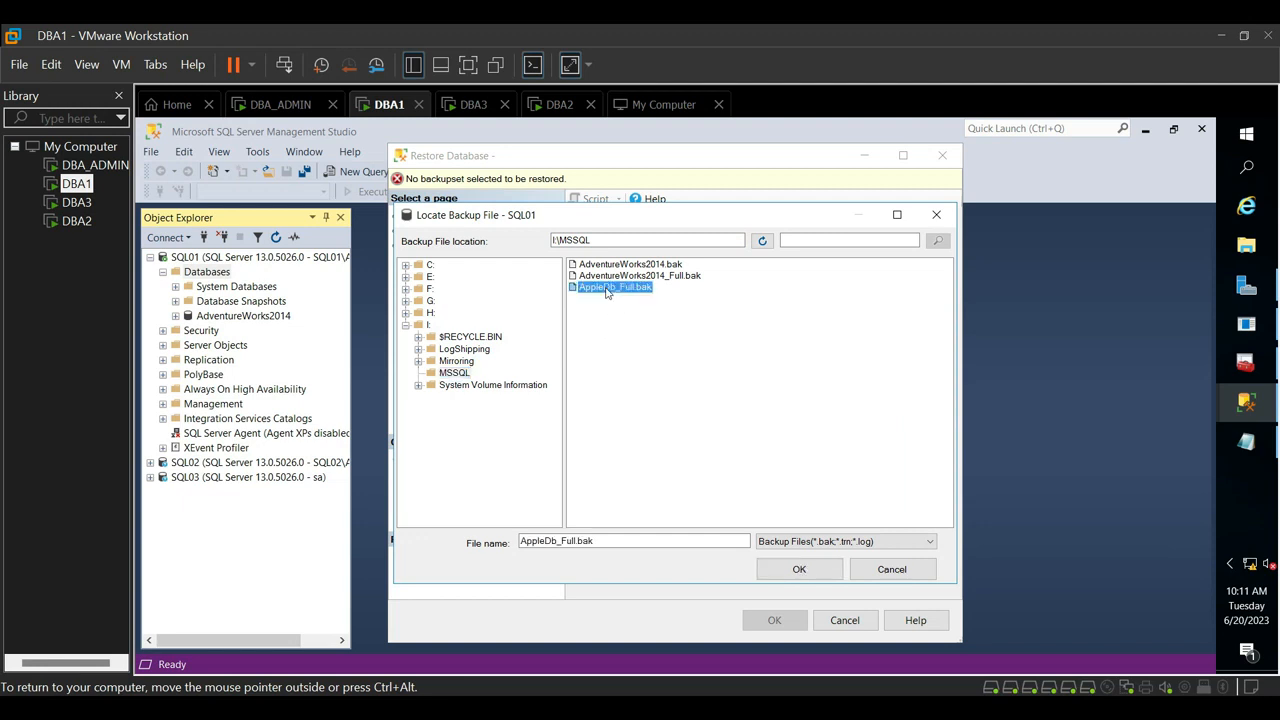
pyautogui.click(779, 571)
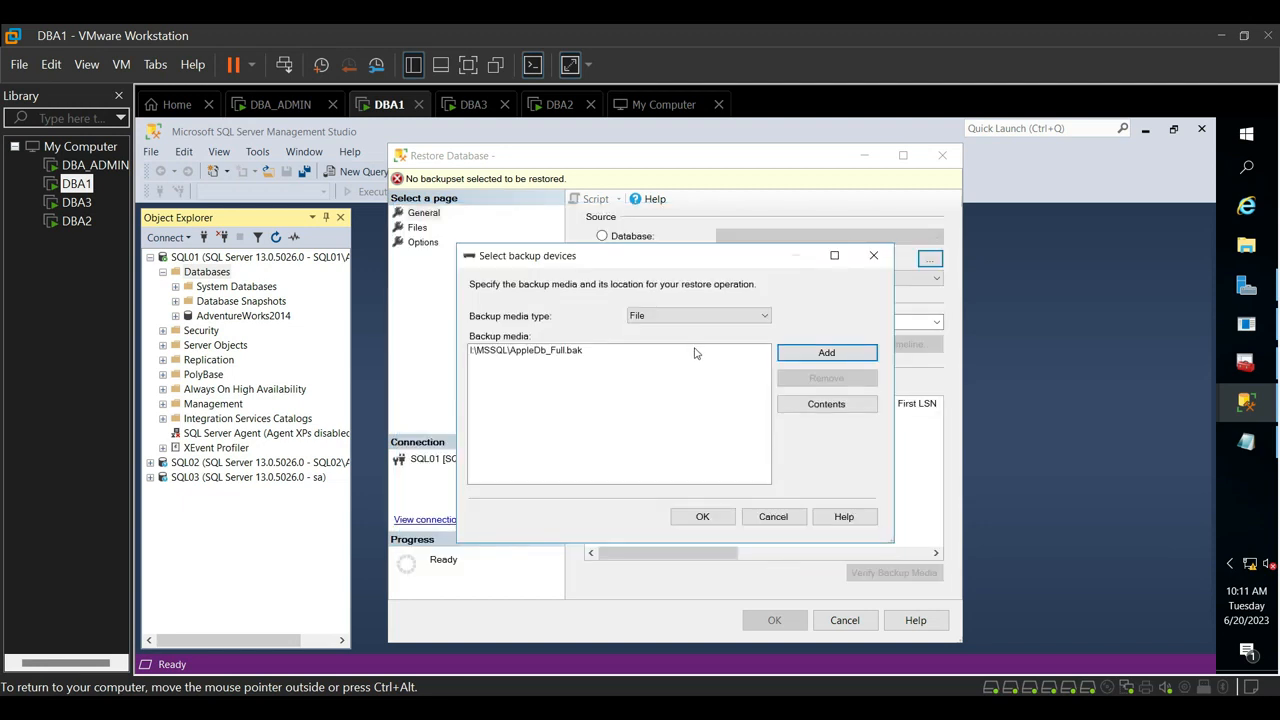
pyautogui.click(702, 516)
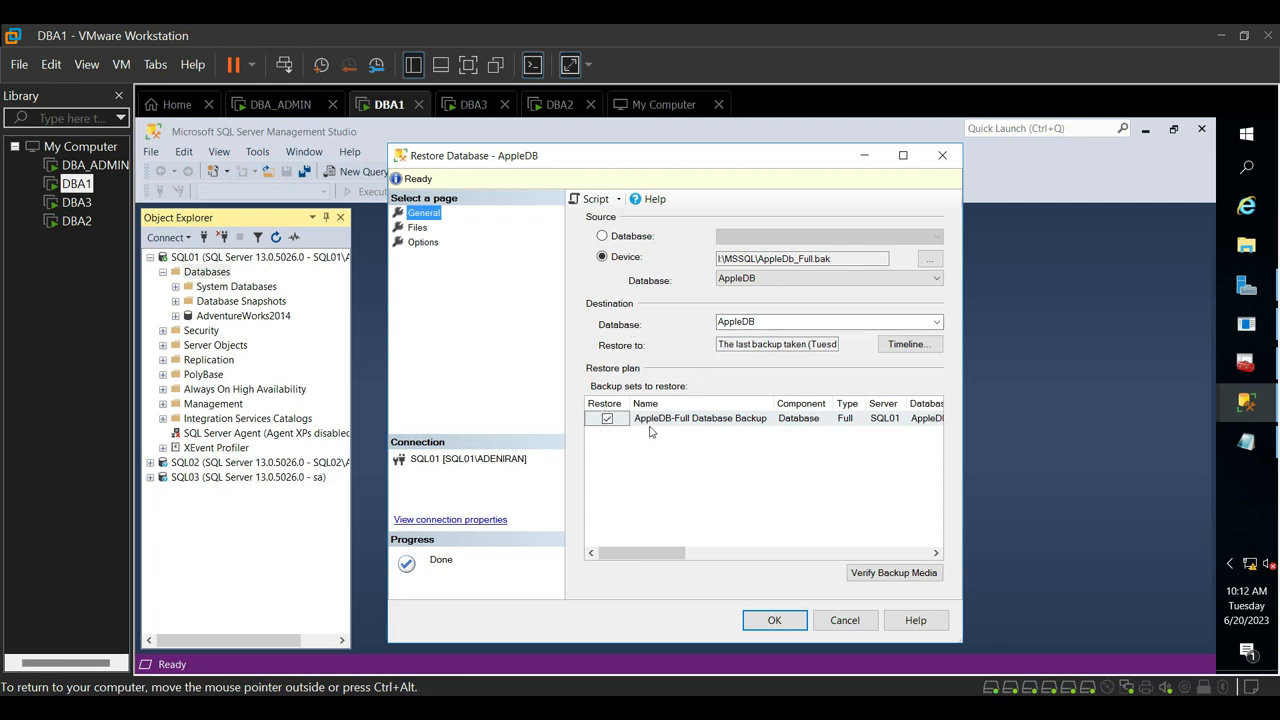
# - Run the restore of AppleDB from its full database backup and dismiss the completion message
pyautogui.moveTo(671, 558); pyautogui.dragTo(696, 593)
pyautogui.click(747, 621)
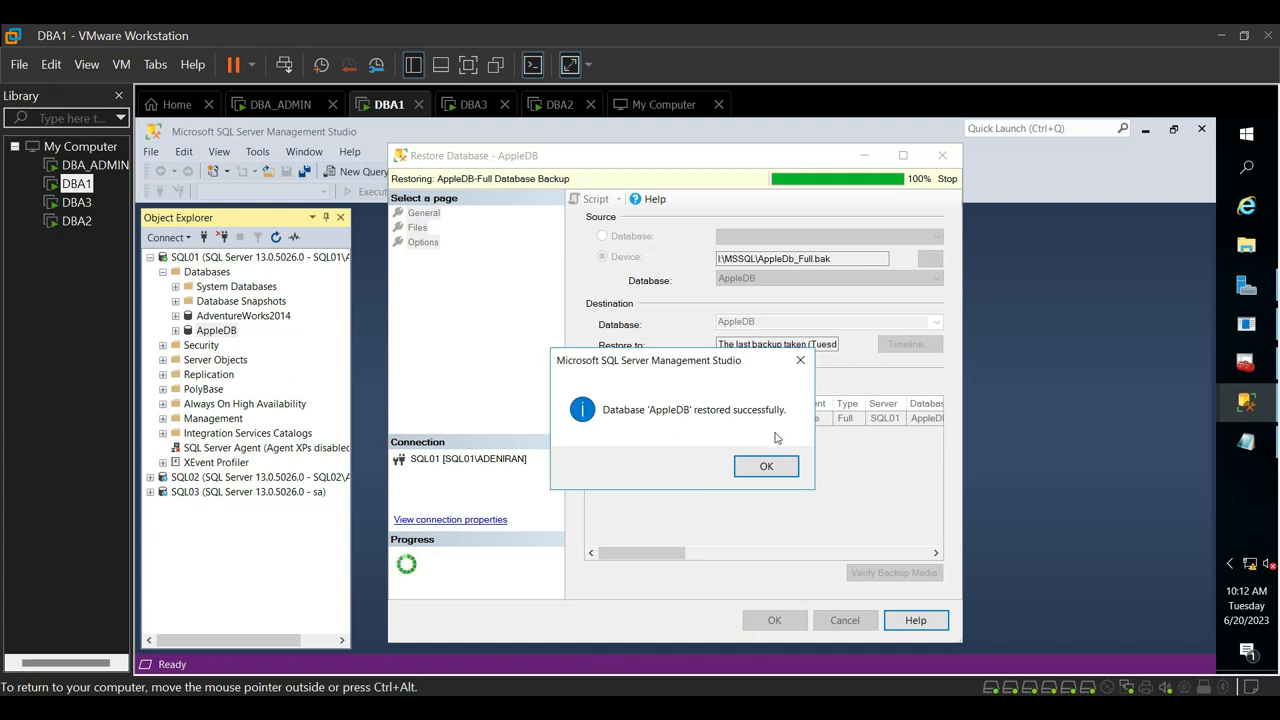
pyautogui.click(777, 472)
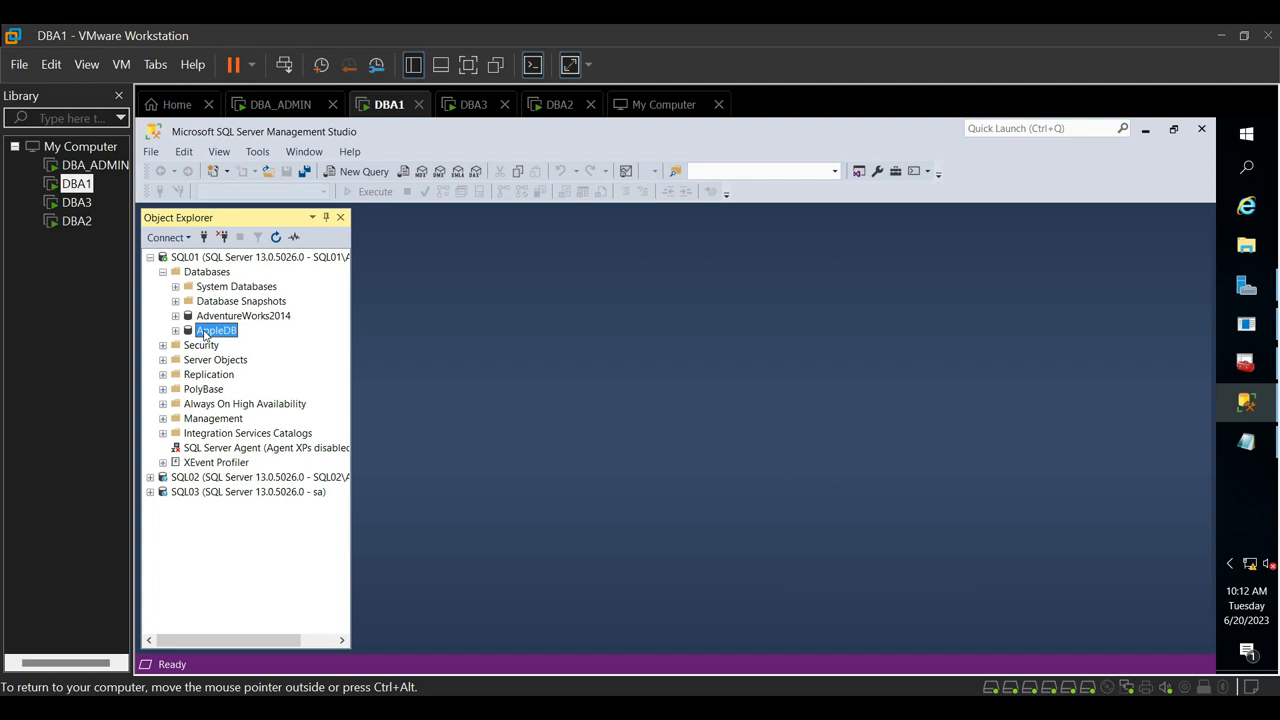
# - Collapse and re-expand the Databases folder of SQL01 to check for the restored AppleDB
pyautogui.click(163, 272)
pyautogui.click(163, 272)
pyautogui.click(231, 333)
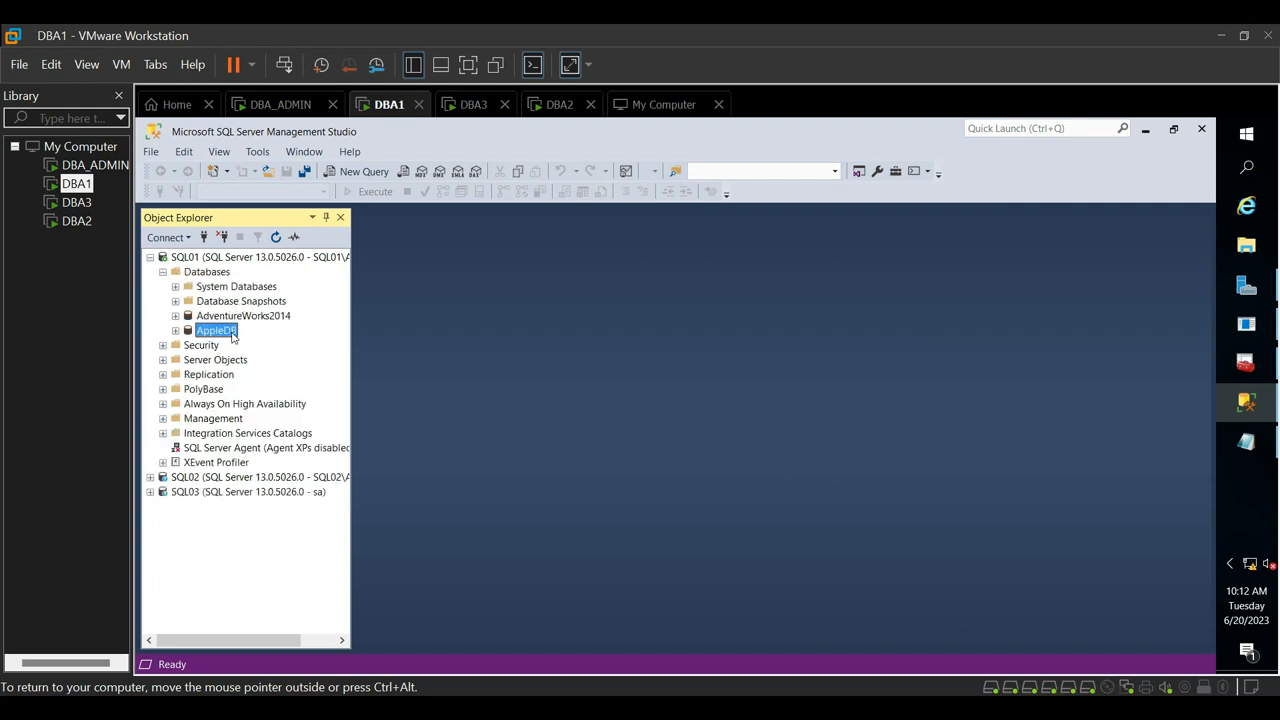